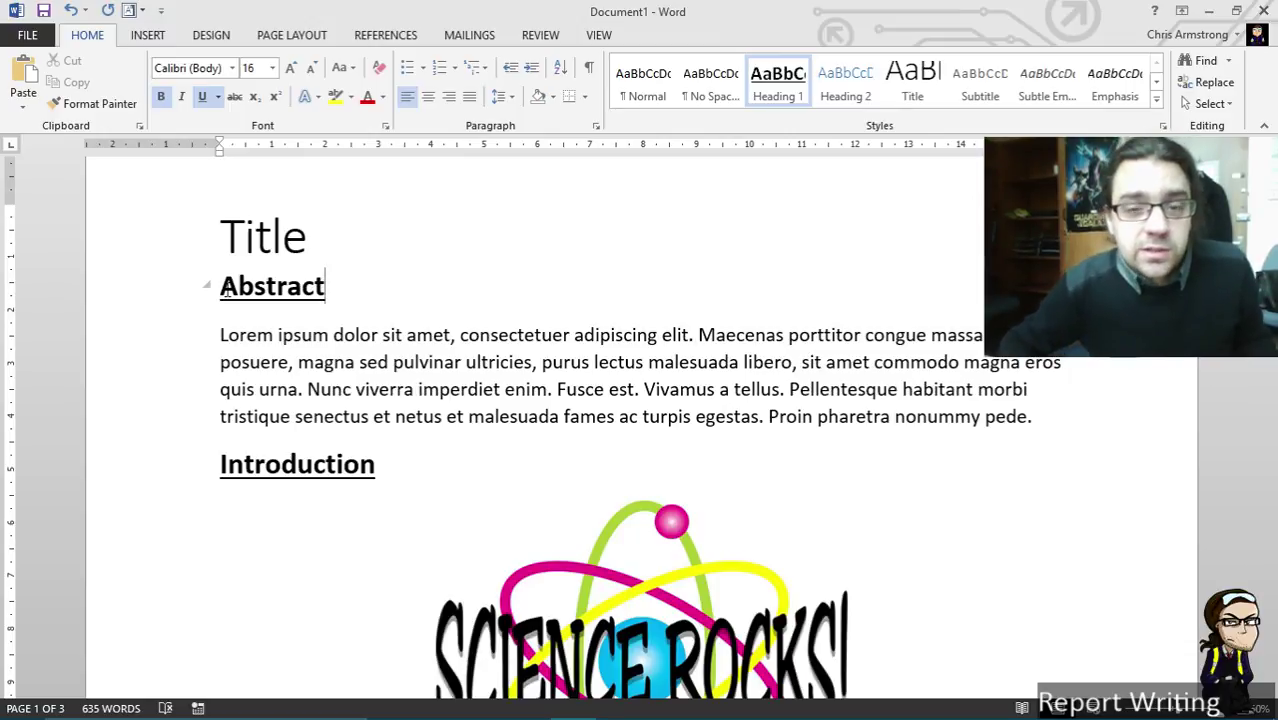
# Step: Collapse the content under the Abstract heading and expand it again
pyautogui.moveTo(227, 290); pyautogui.dragTo(365, 287)
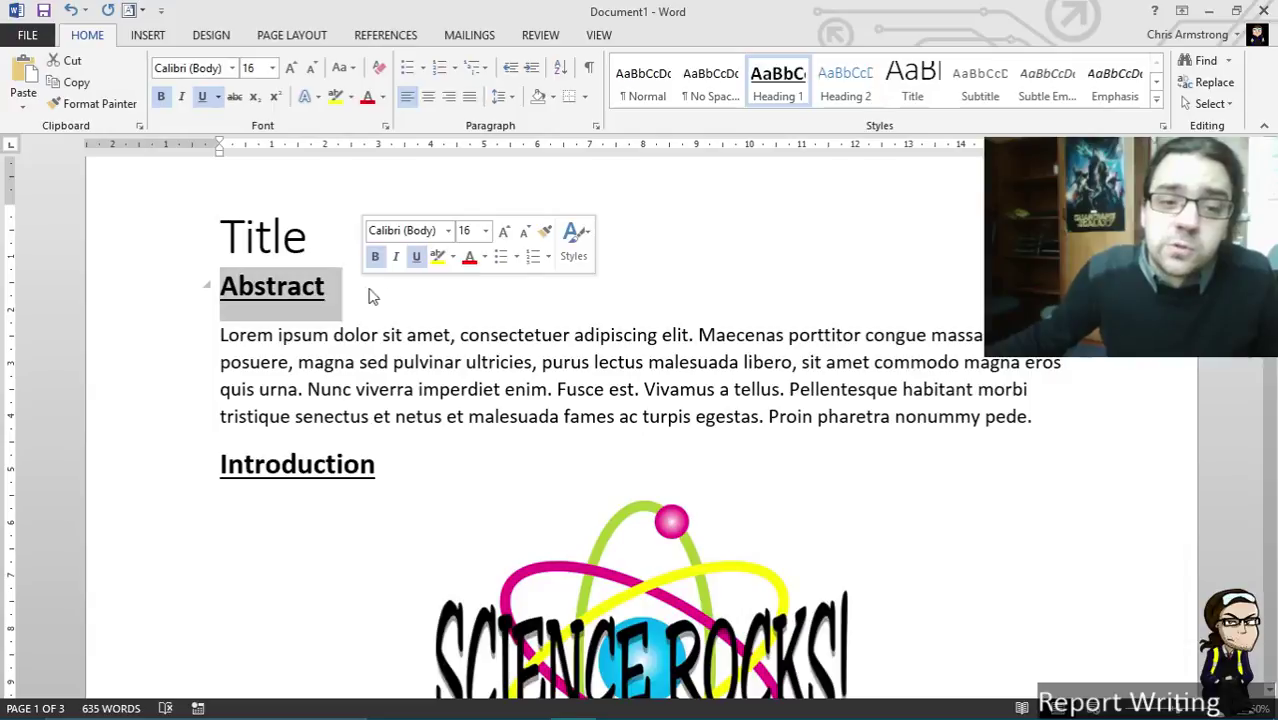
pyautogui.click(388, 302)
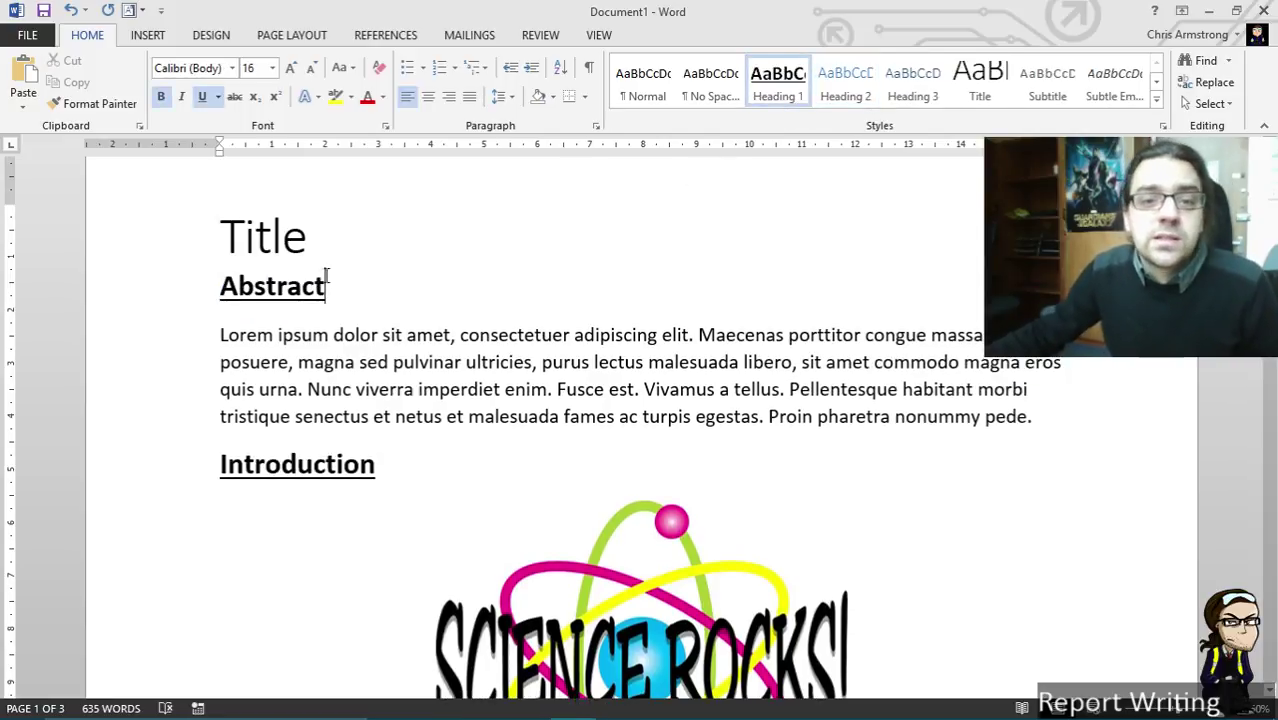
pyautogui.click(207, 286)
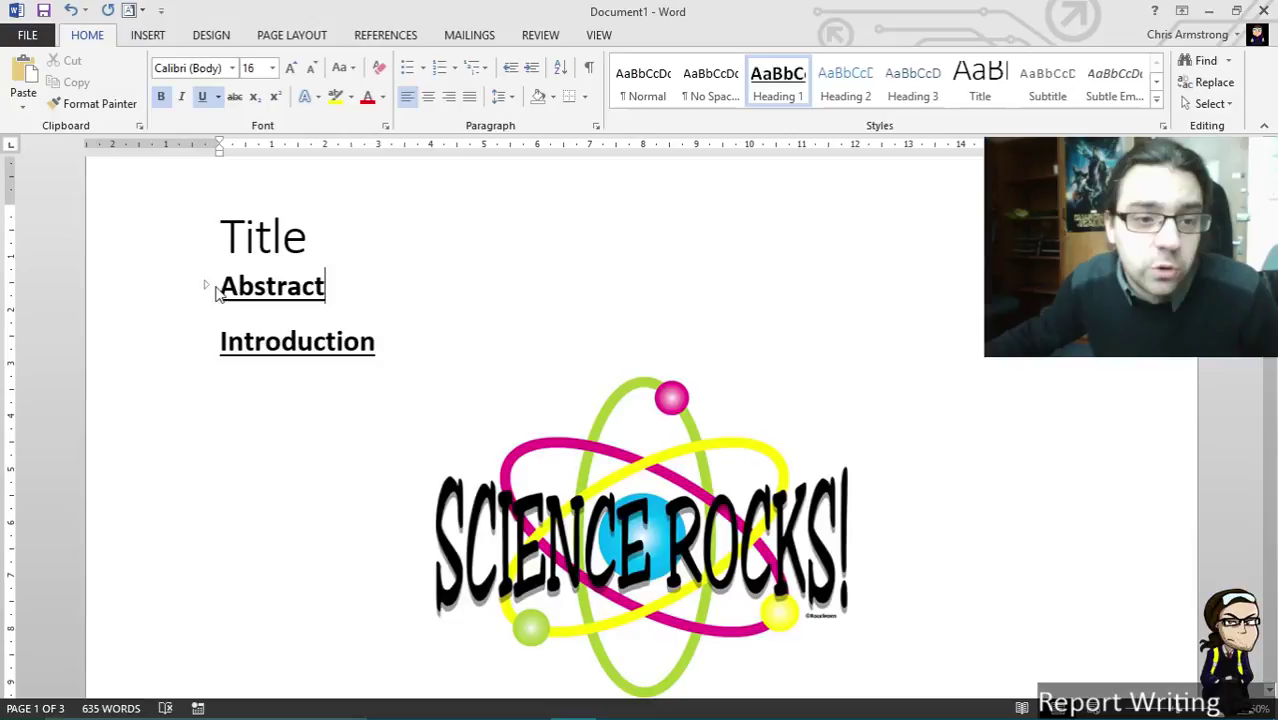
pyautogui.click(205, 288)
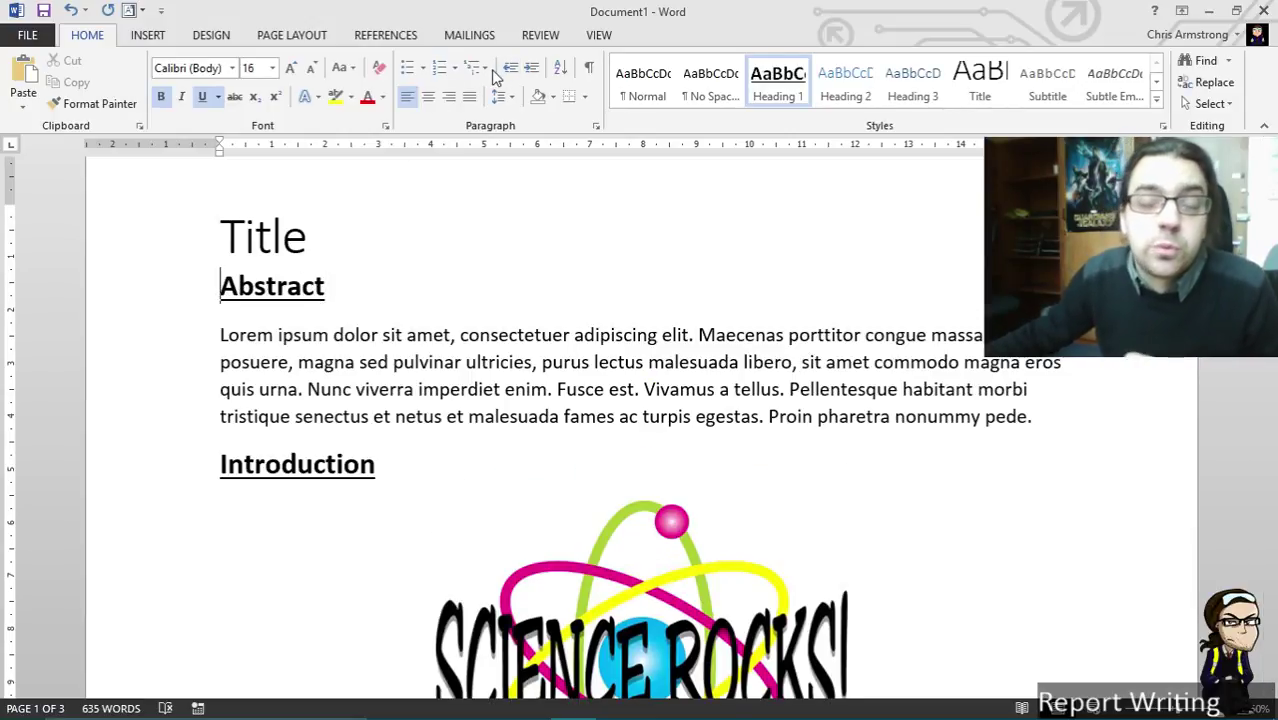
# Step: Apply the 1., 1.1., 1.1.1. multilevel list numbering to the Abstract heading
pyautogui.click(454, 68)
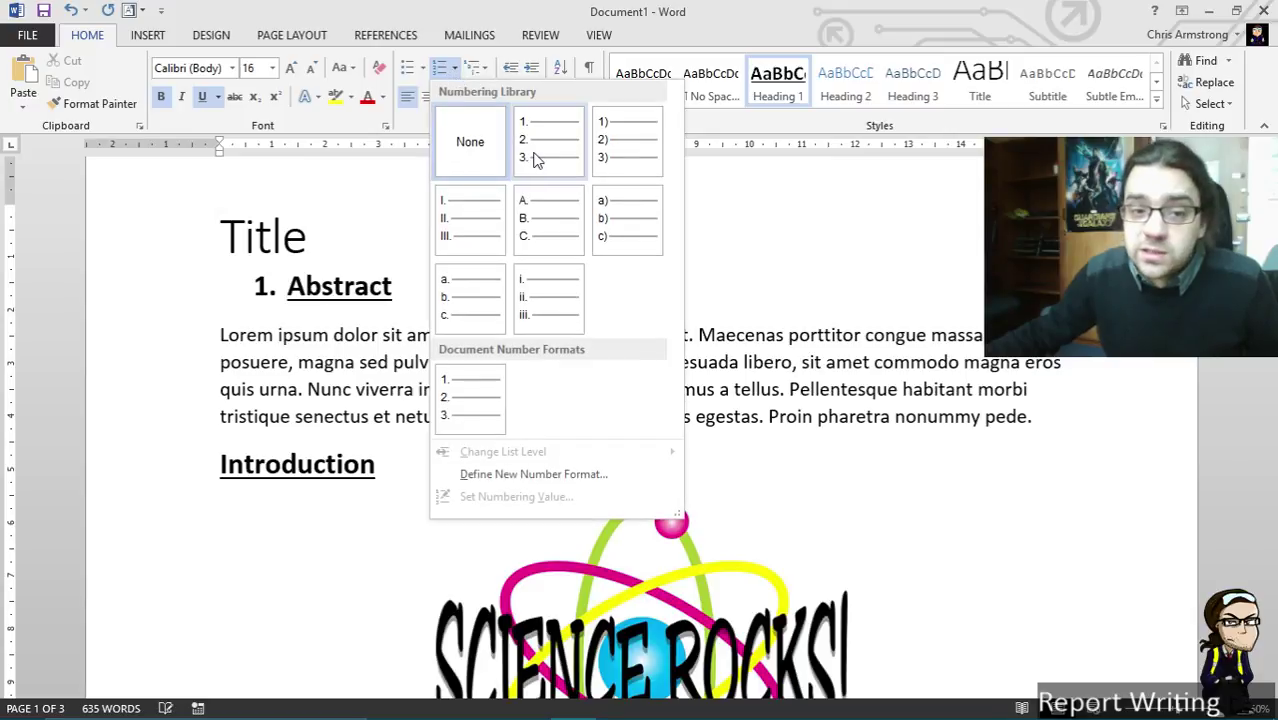
pyautogui.click(486, 70)
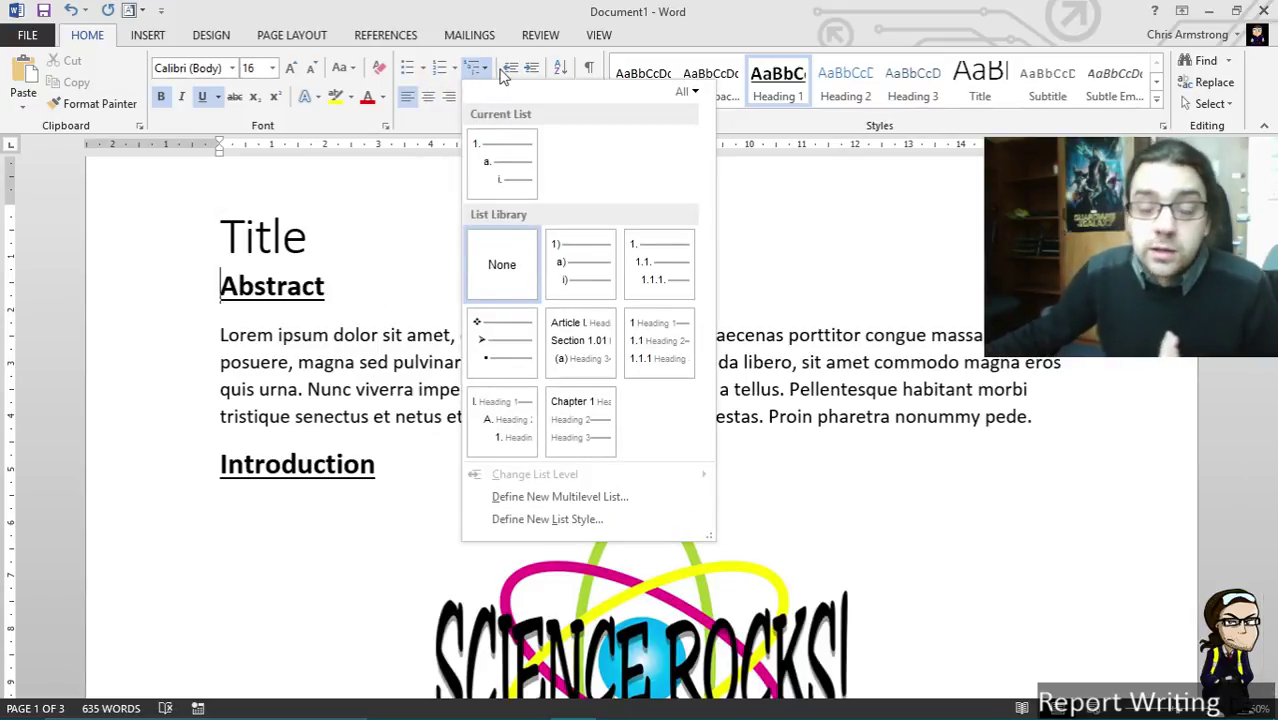
pyautogui.moveTo(686, 253)
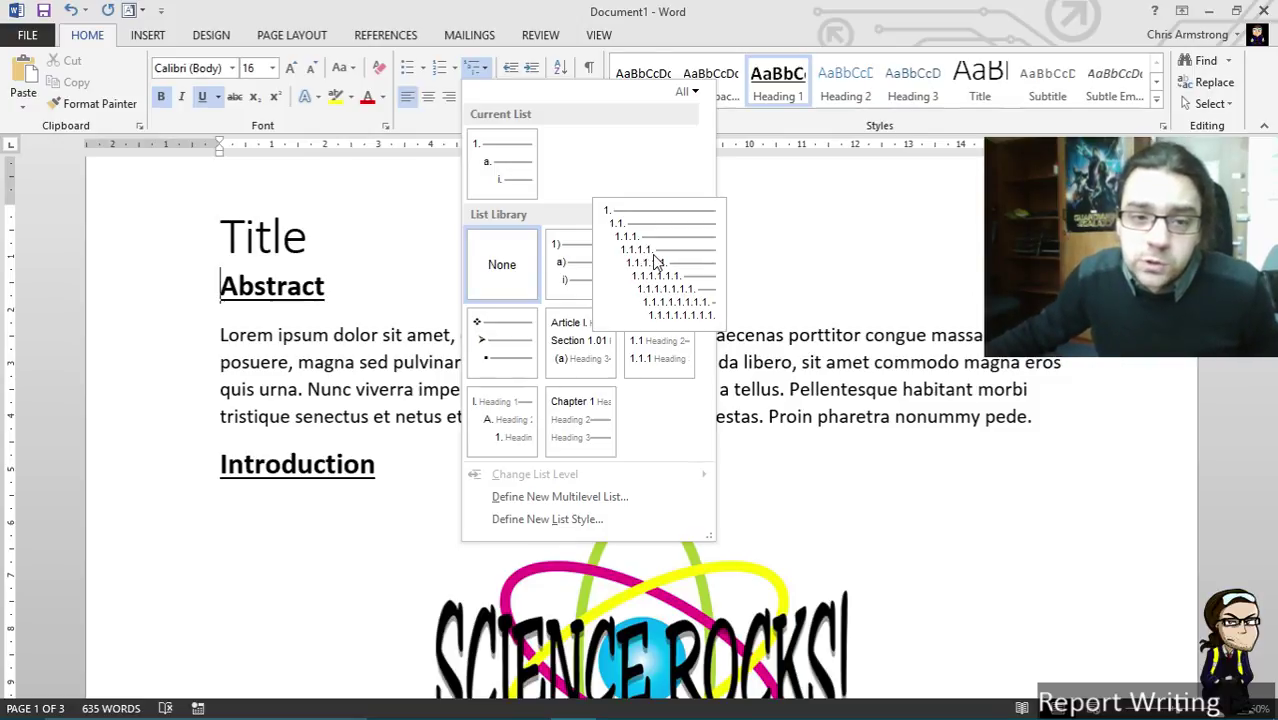
pyautogui.click(652, 254)
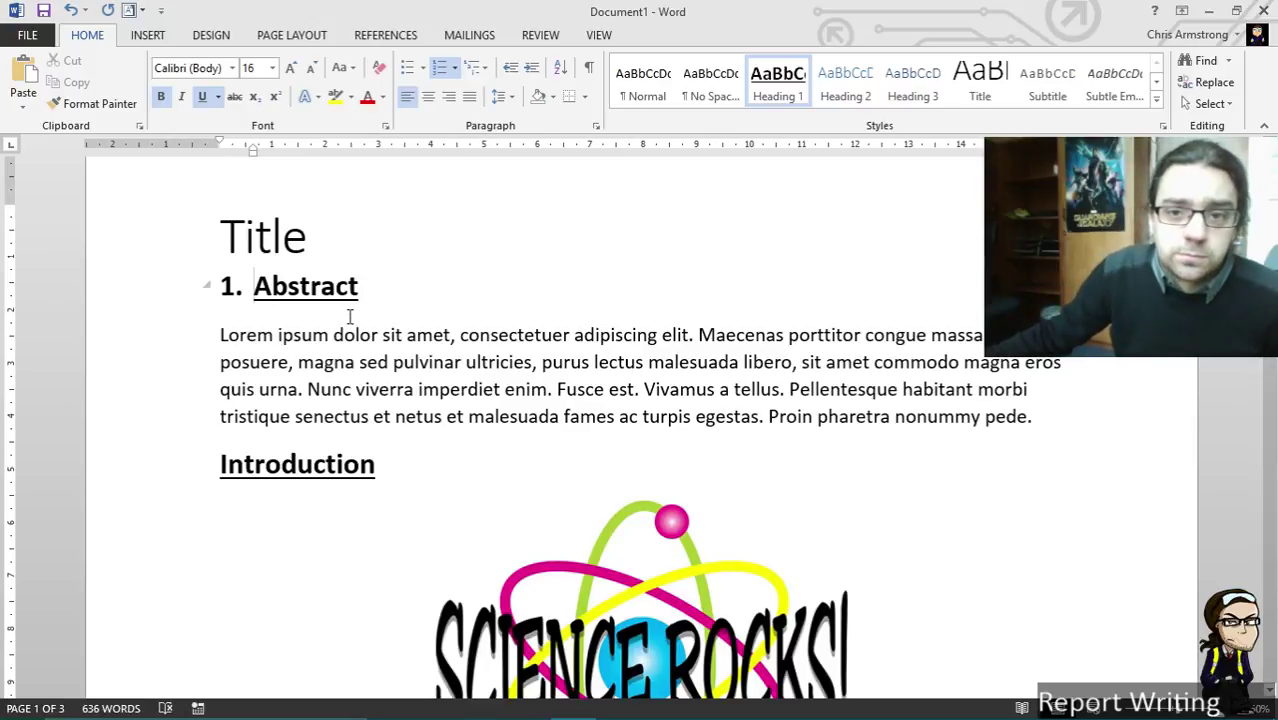
# Step: Update the Heading 1 style to match the numbered Abstract heading
pyautogui.moveTo(358, 288); pyautogui.dragTo(191, 285)
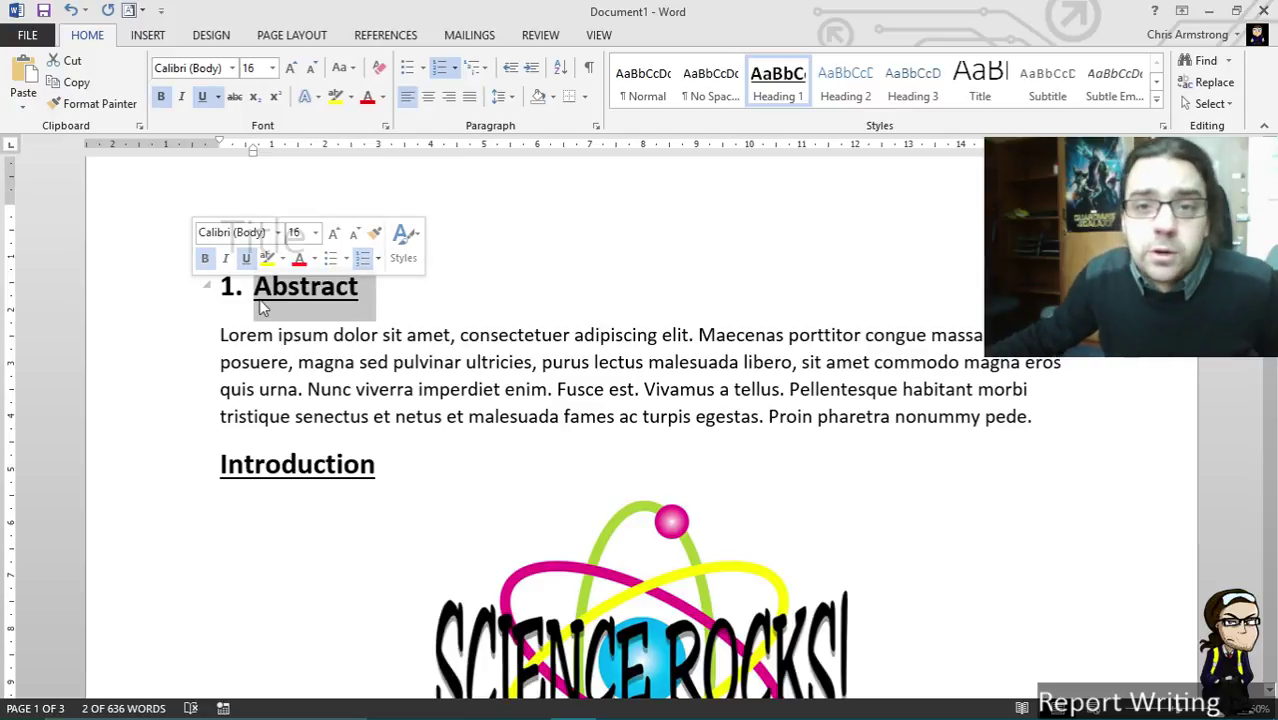
pyautogui.rightClick(787, 84)
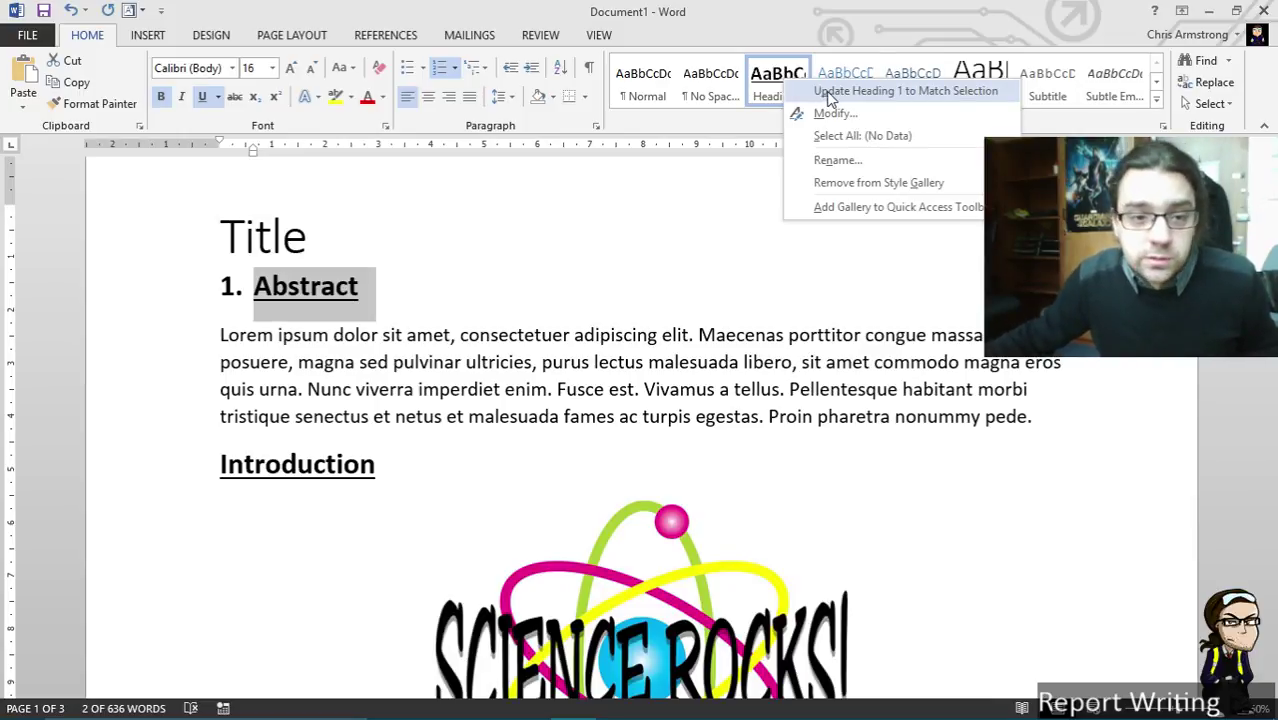
pyautogui.click(829, 93)
pyautogui.click(630, 214)
pyautogui.click(446, 318)
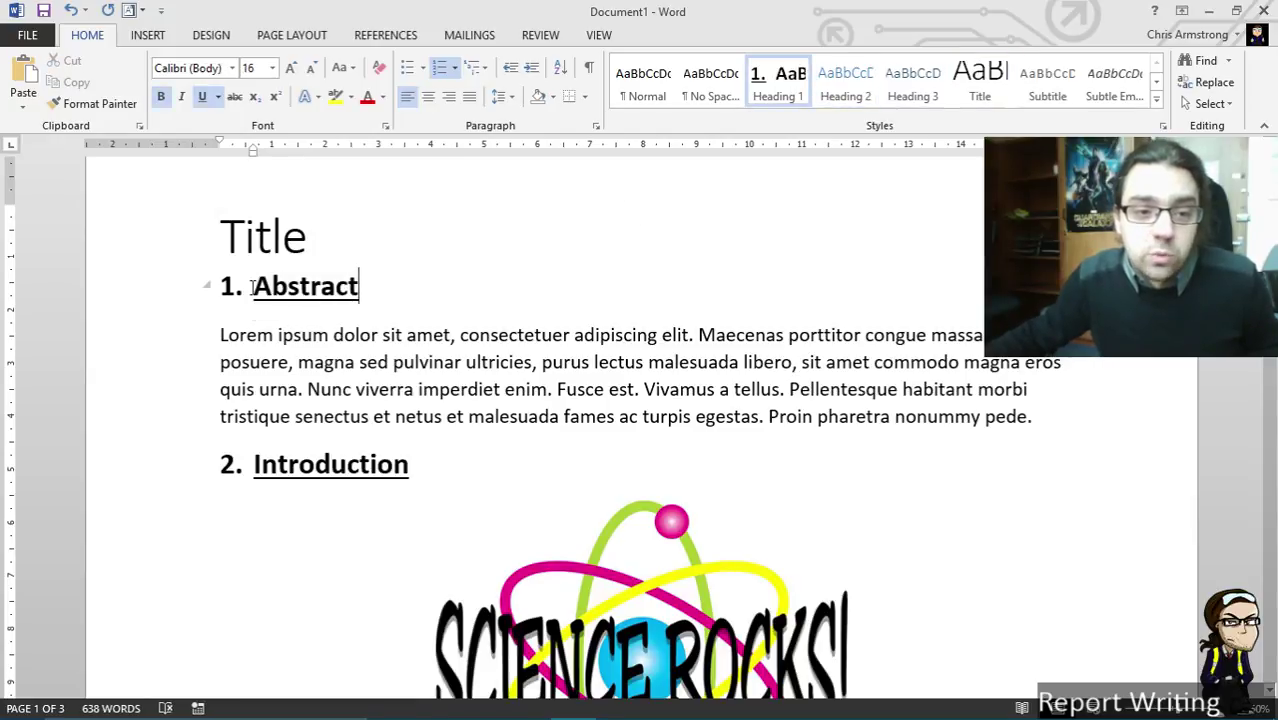
# Step: Update the number fields in the first figure's caption to follow the new heading numbering
pyautogui.scroll(-7, 408, 456)
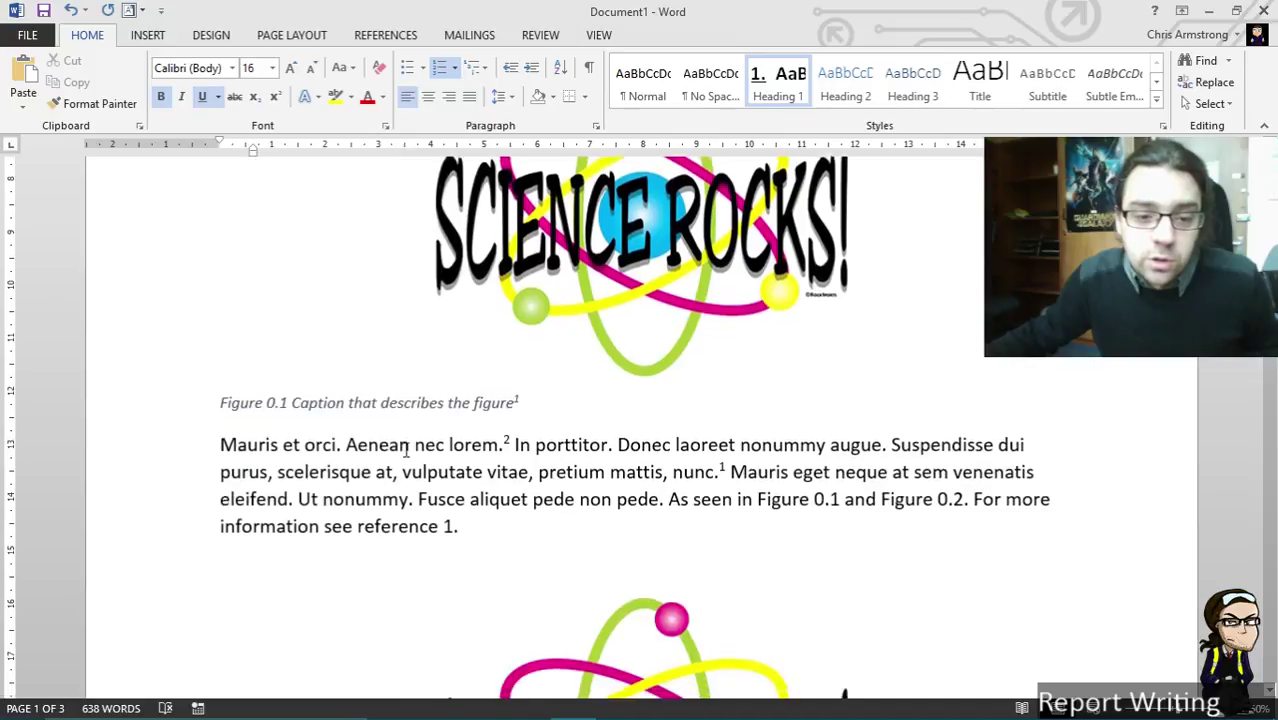
pyautogui.moveTo(288, 400); pyautogui.dragTo(214, 401)
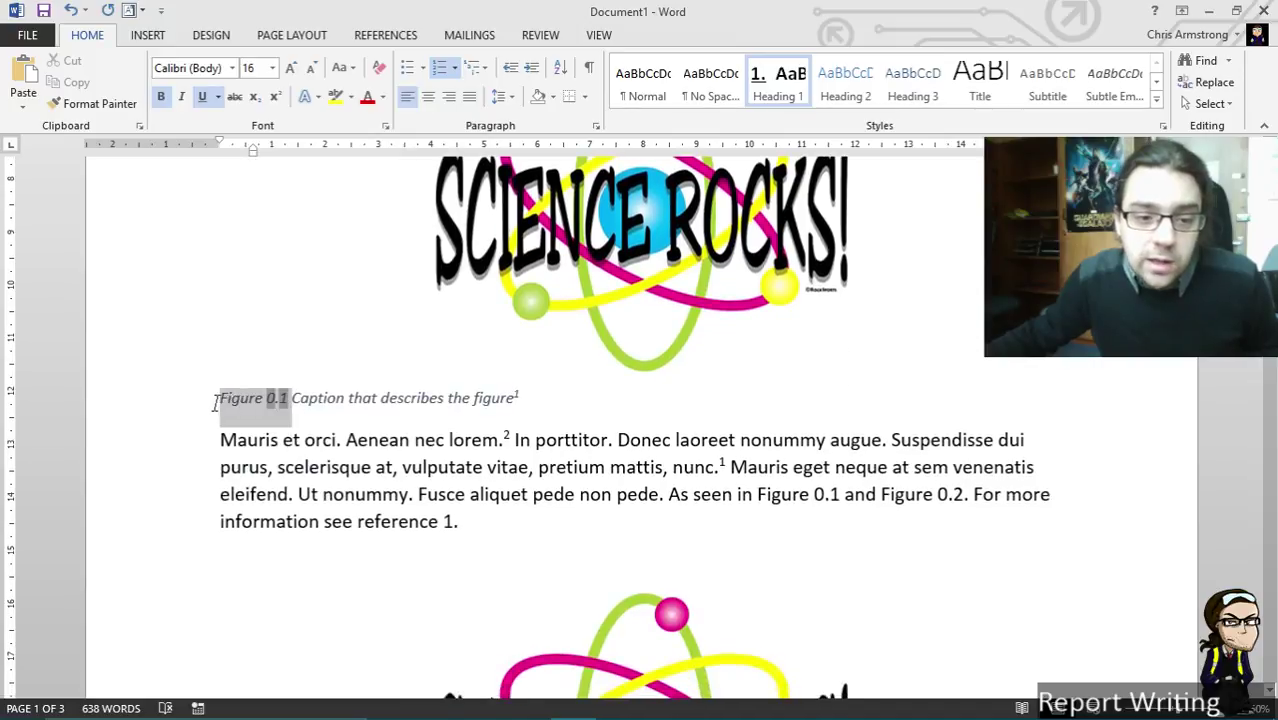
pyautogui.rightClick(285, 400)
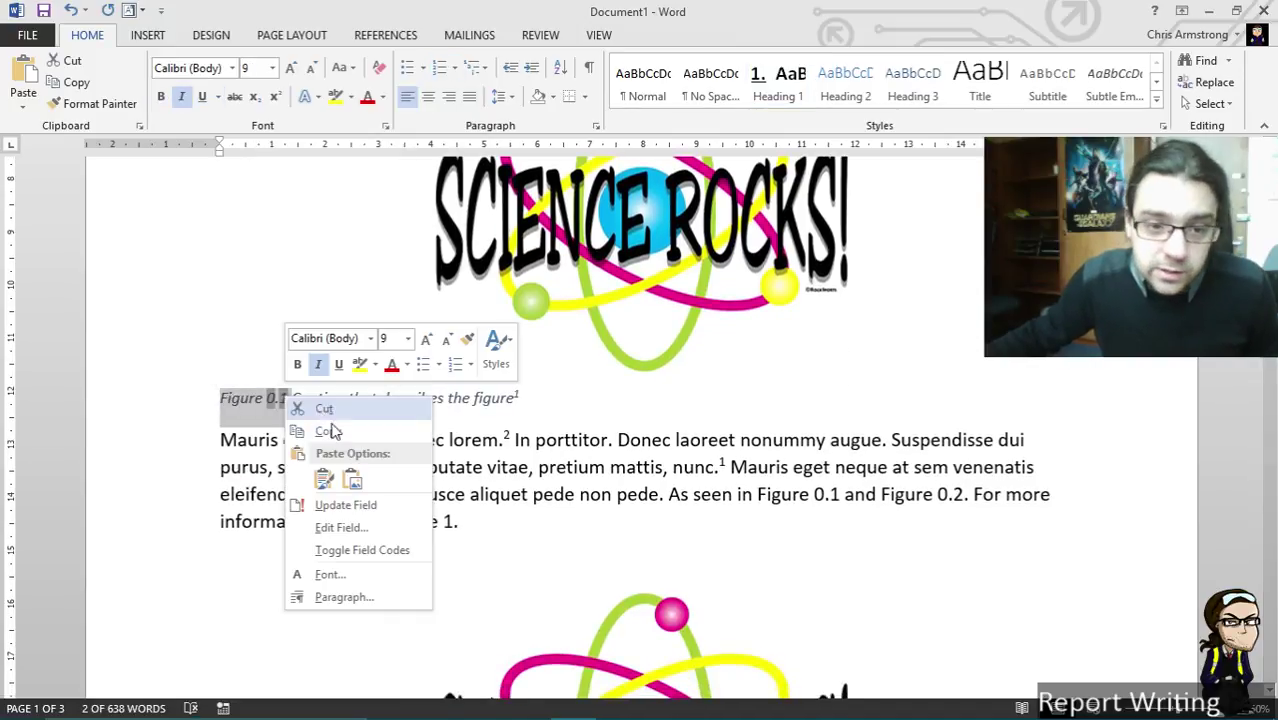
pyautogui.click(347, 506)
pyautogui.click(272, 398)
pyautogui.moveTo(266, 398); pyautogui.dragTo(275, 398)
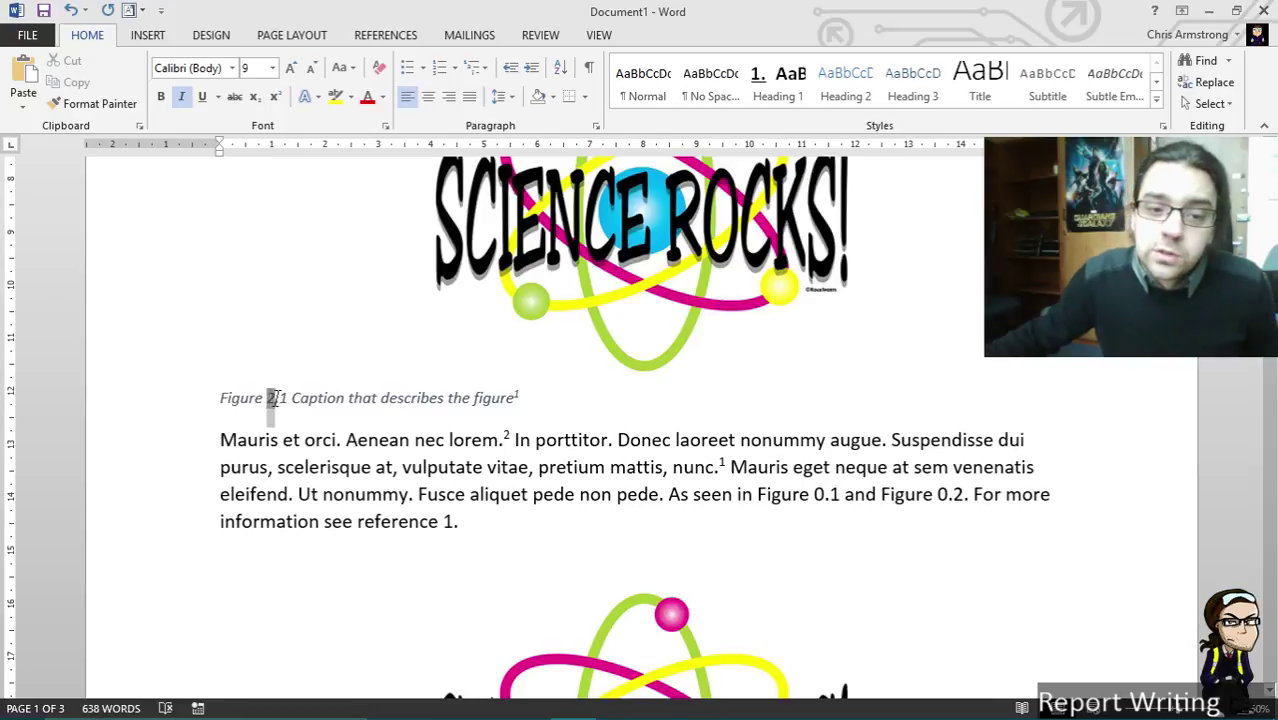
pyautogui.click(502, 463)
# Step: Update the number fields in the second figure's caption
pyautogui.scroll(-8, 518, 467)
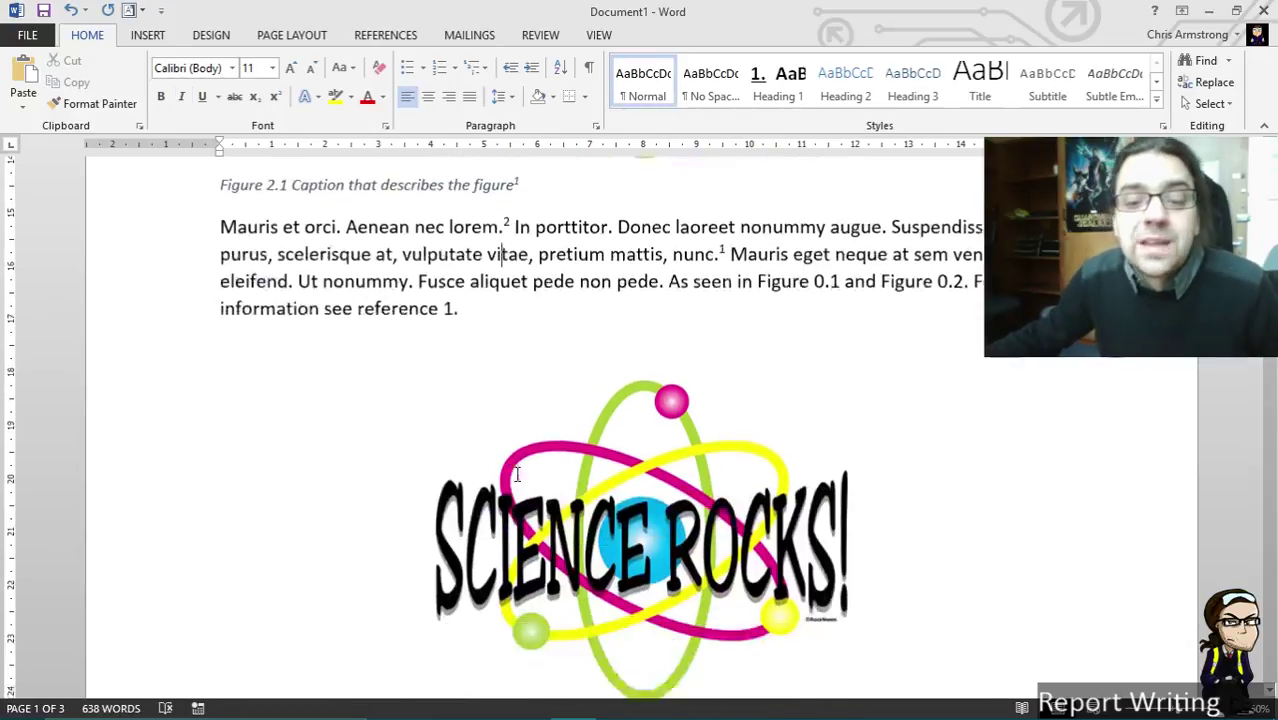
pyautogui.moveTo(266, 492); pyautogui.dragTo(288, 492)
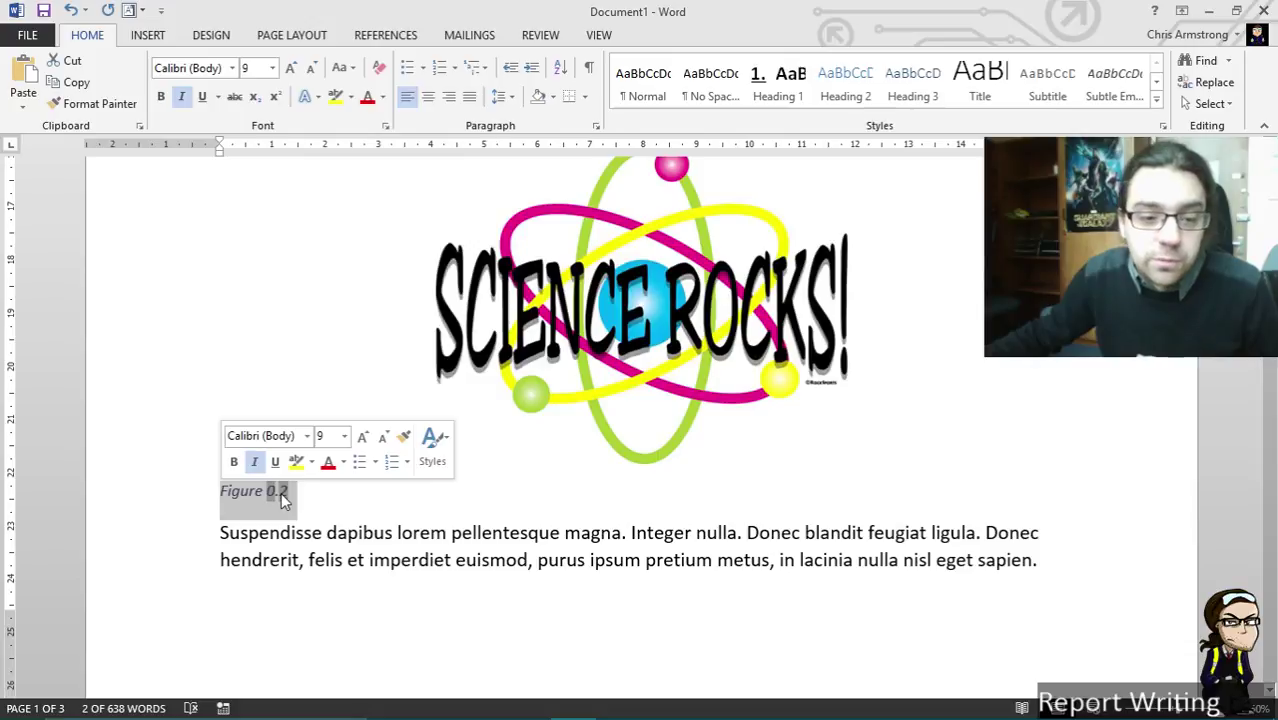
pyautogui.rightClick(281, 492)
pyautogui.click(370, 604)
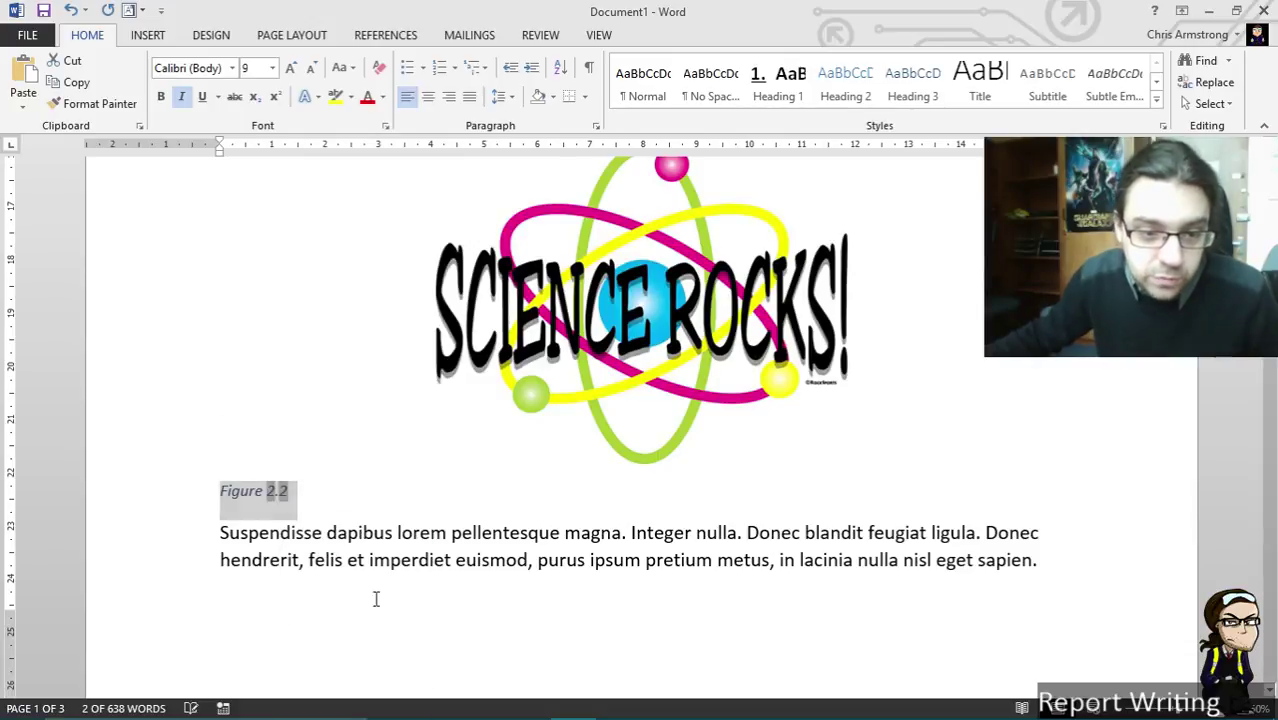
pyautogui.click(528, 536)
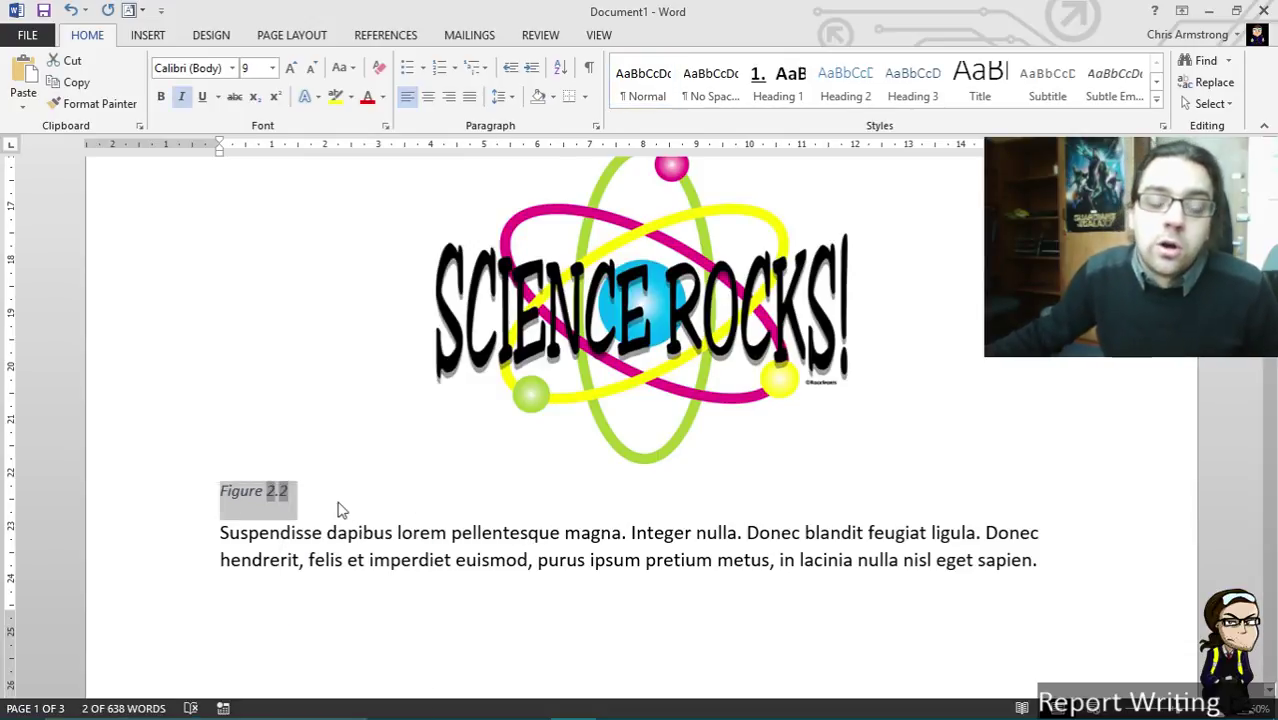
pyautogui.click(324, 499)
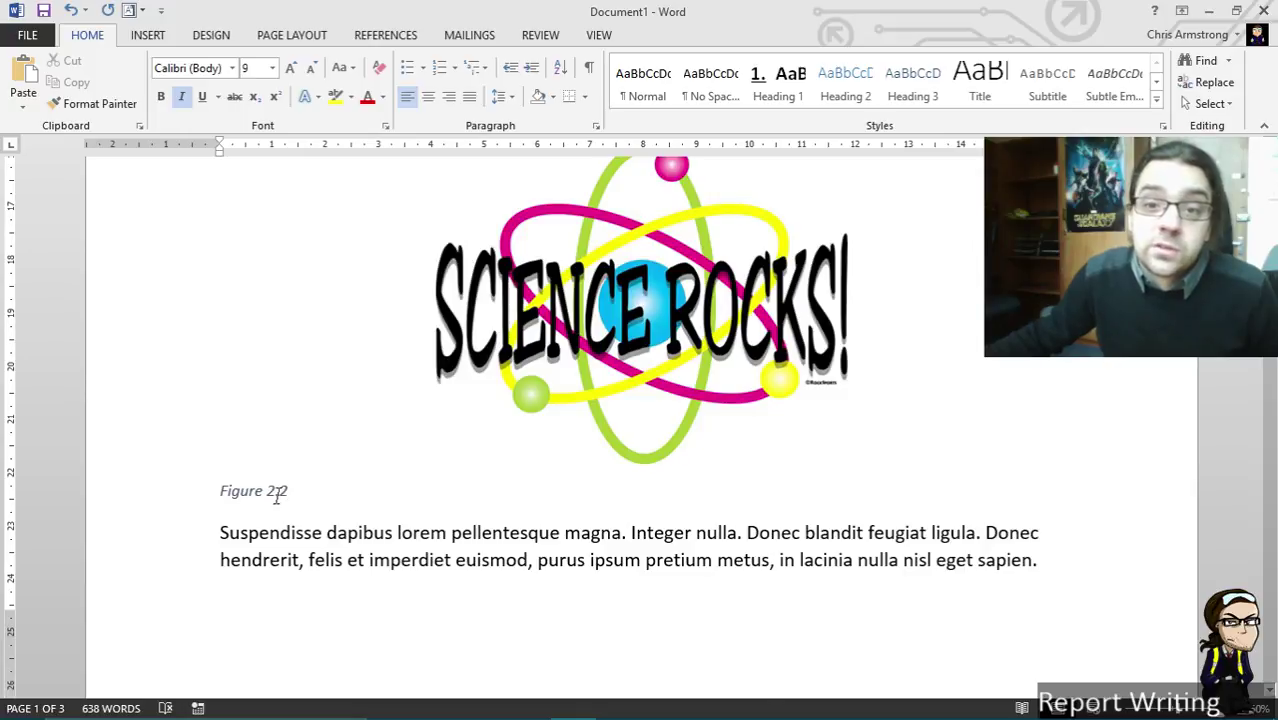
# Step: Update the two figure cross-references in the "As seen in" sentence of the paragraph below the first figure
pyautogui.scroll(5, 281, 494)
pyautogui.scroll(2, 354, 465)
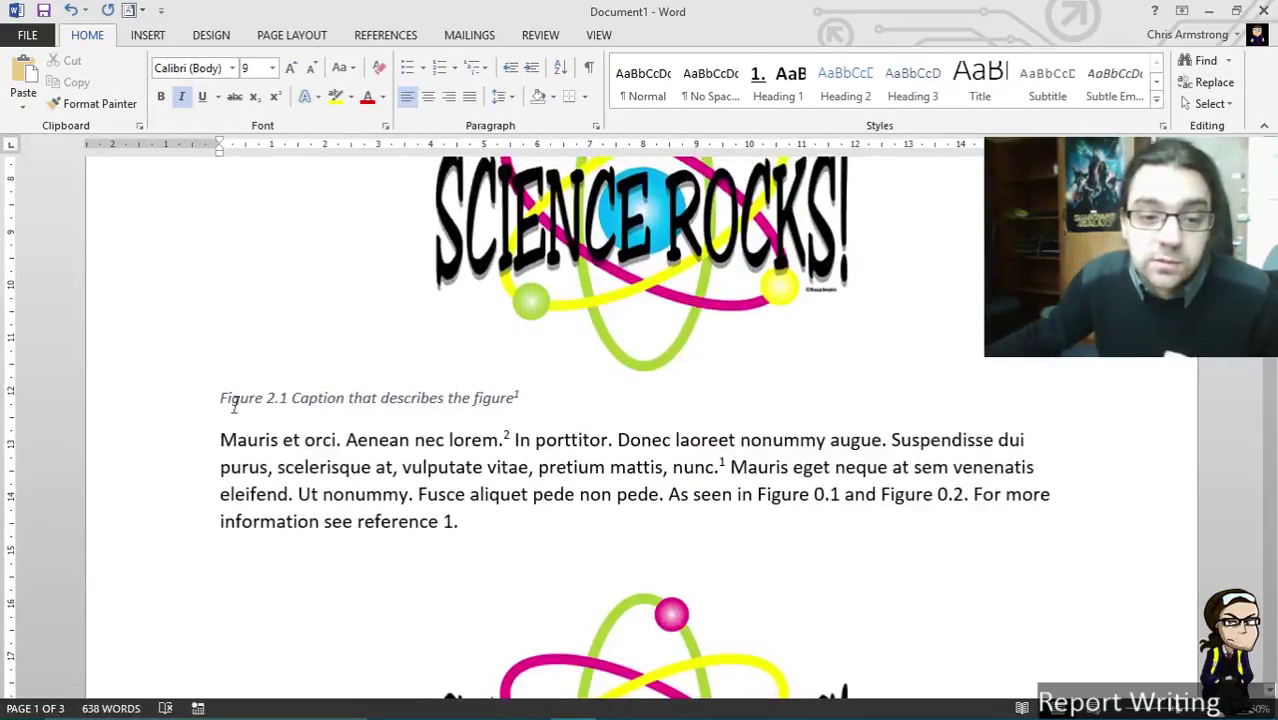
pyautogui.moveTo(234, 404); pyautogui.dragTo(319, 404)
pyautogui.click(320, 404)
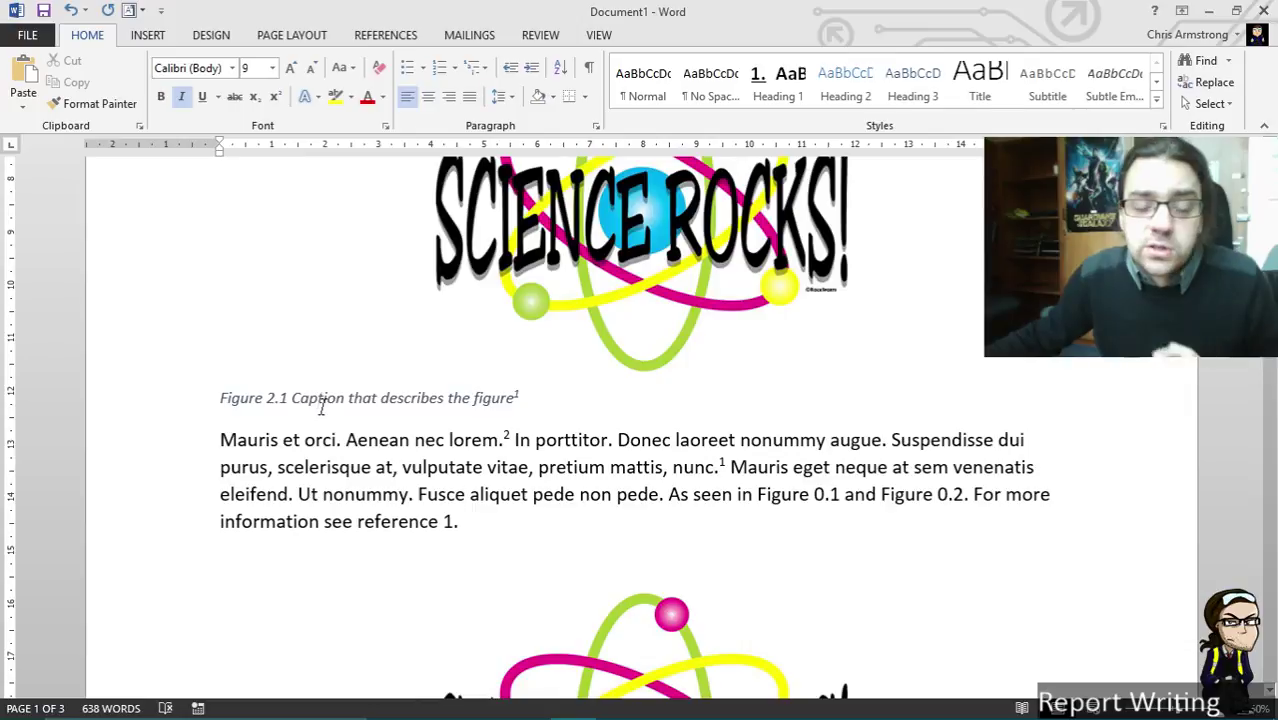
pyautogui.scroll(2, 322, 408)
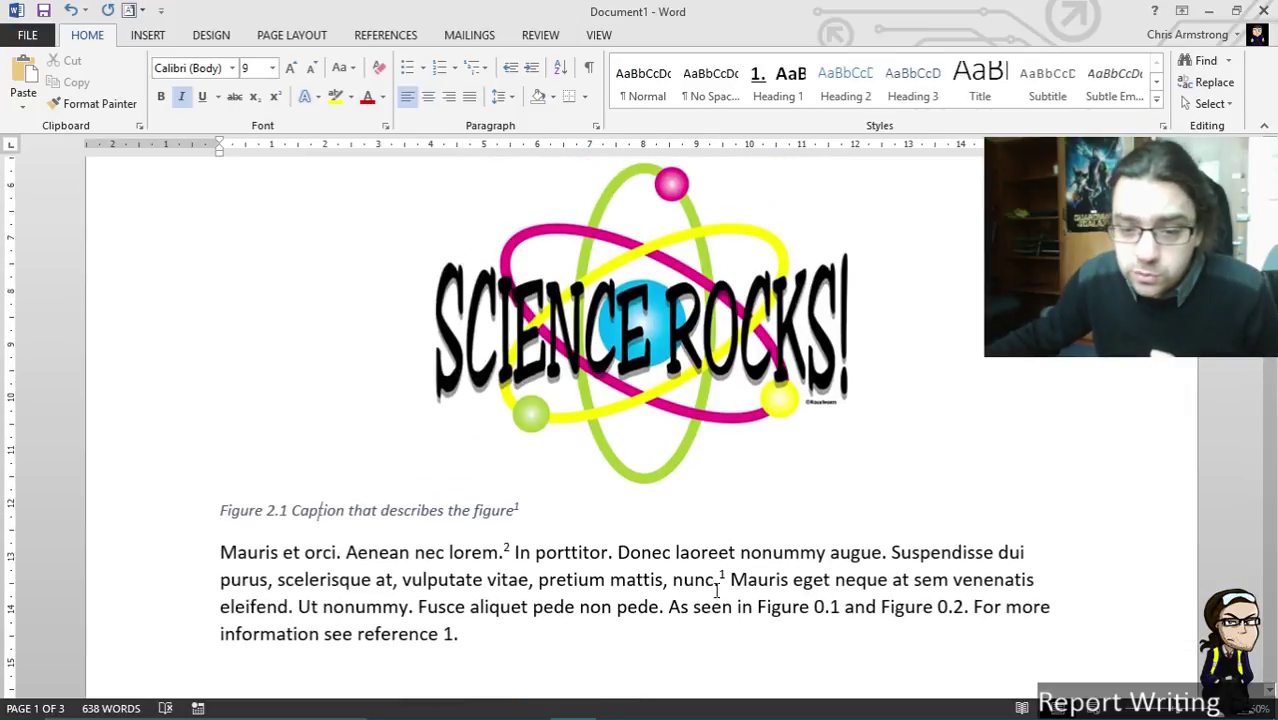
pyautogui.moveTo(694, 606); pyautogui.dragTo(1068, 604)
pyautogui.rightClick(934, 607)
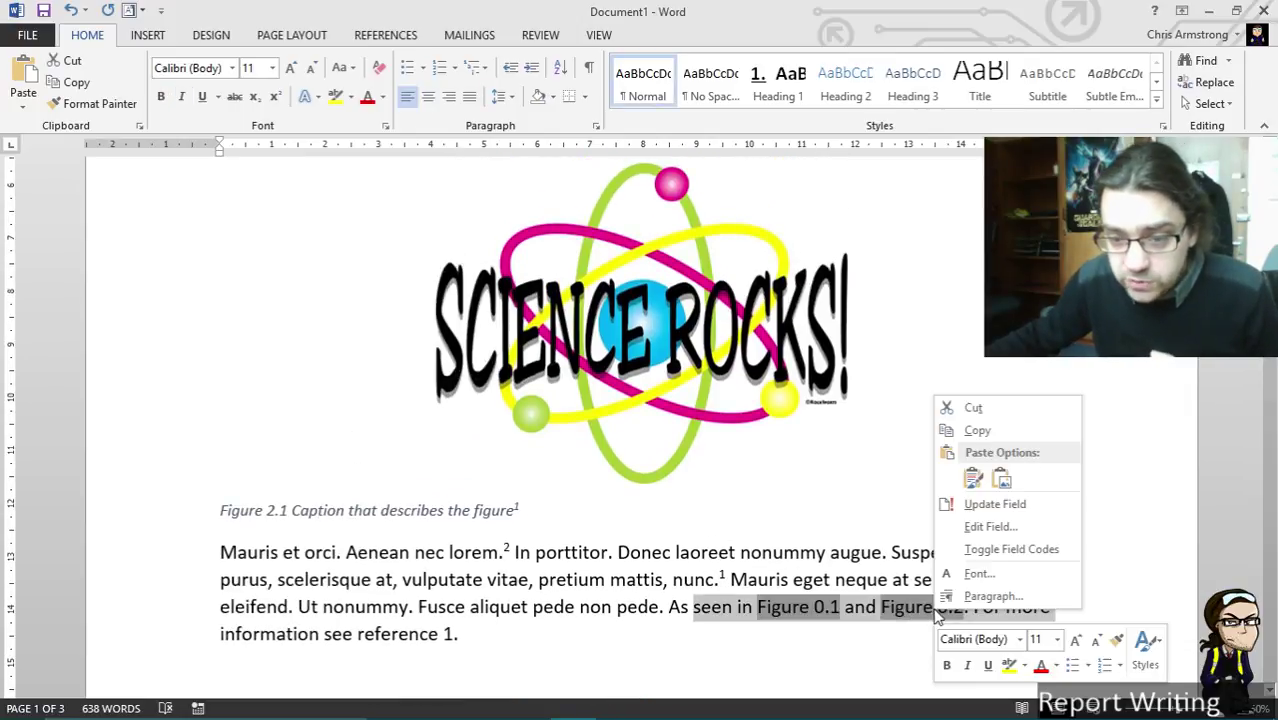
pyautogui.click(988, 505)
pyautogui.click(984, 570)
# Step: Add the line "Overview" beneath the Introduction heading and give it the Heading 2 style
pyautogui.scroll(6, 984, 560)
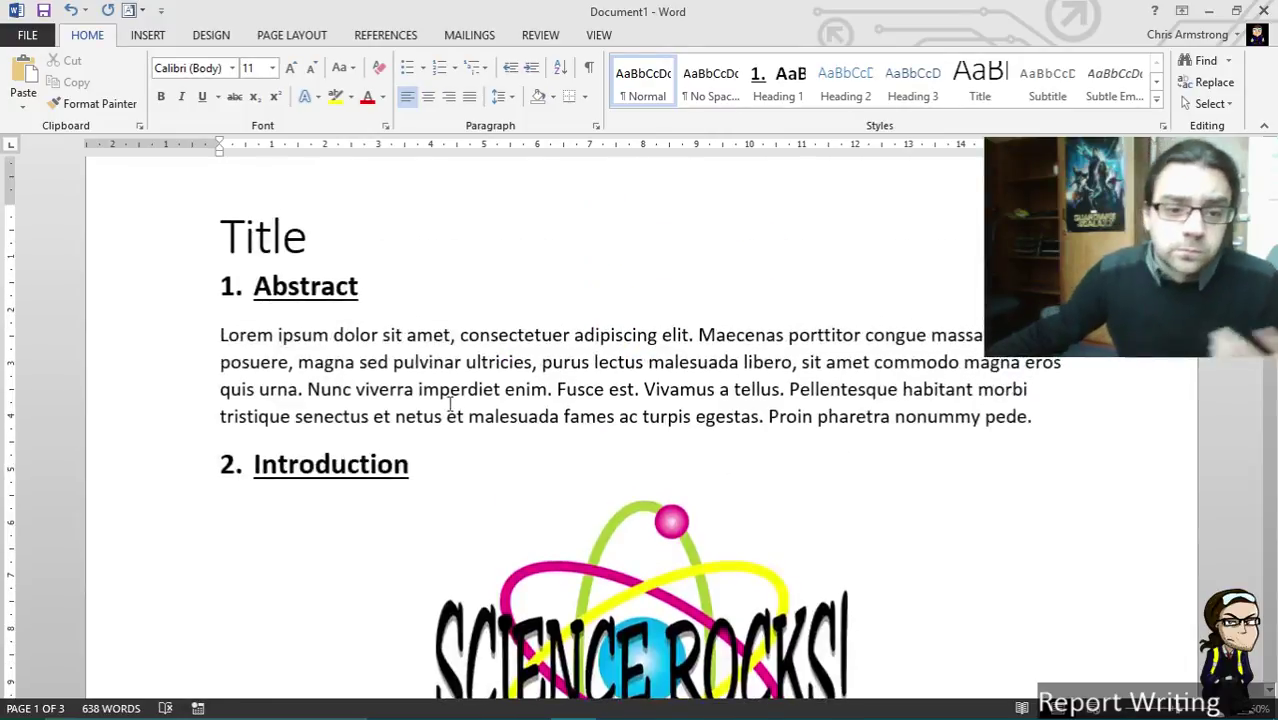
pyautogui.click(485, 468)
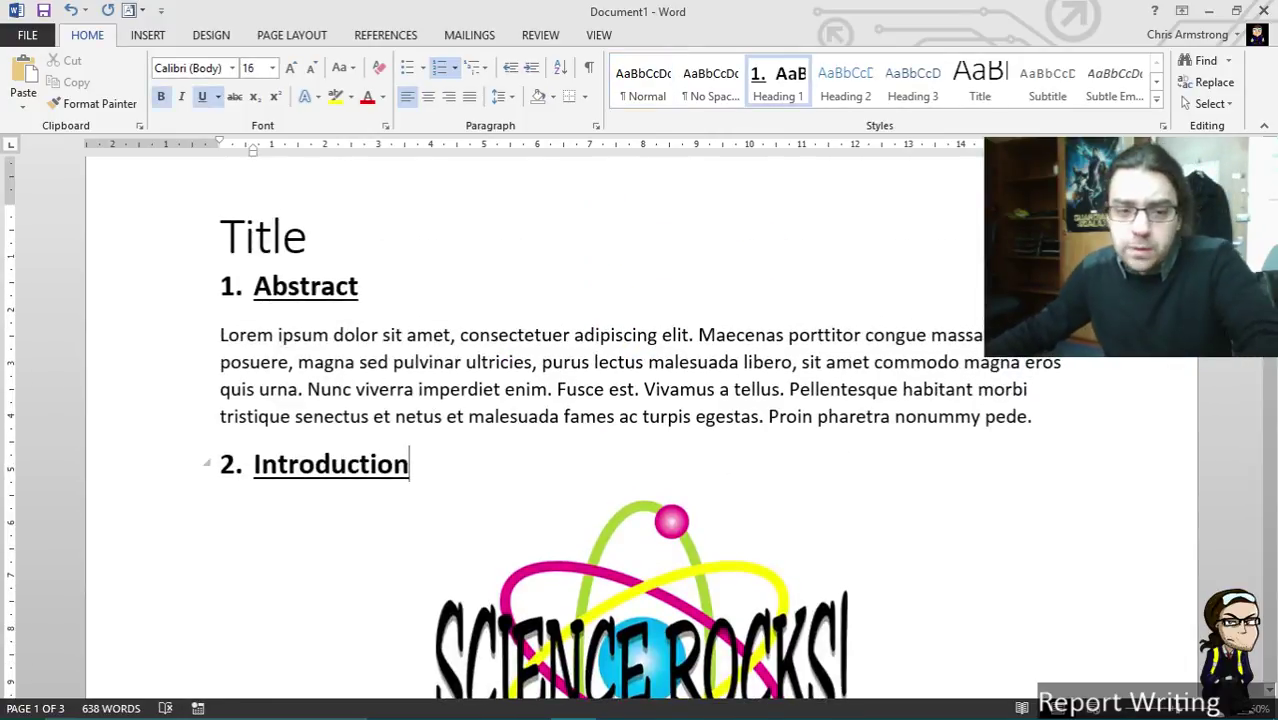
pyautogui.press('Return')
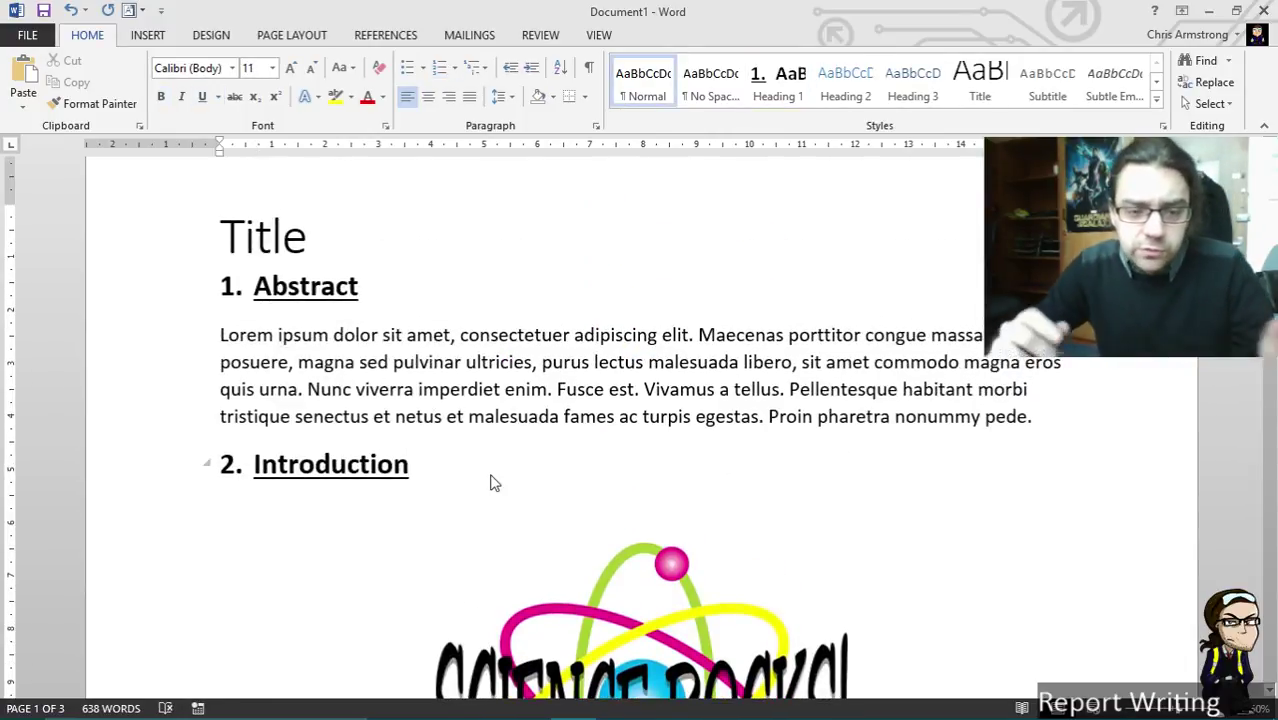
pyautogui.write('OVerview')
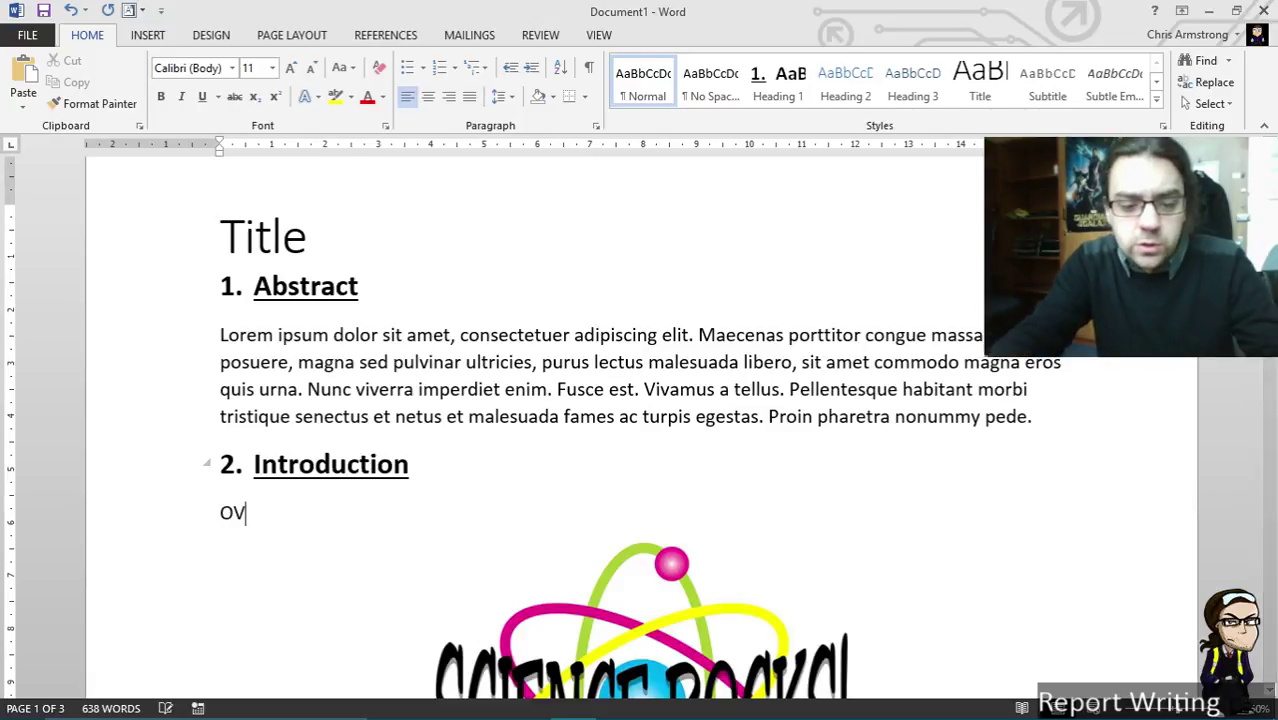
pyautogui.press('BackSpace')
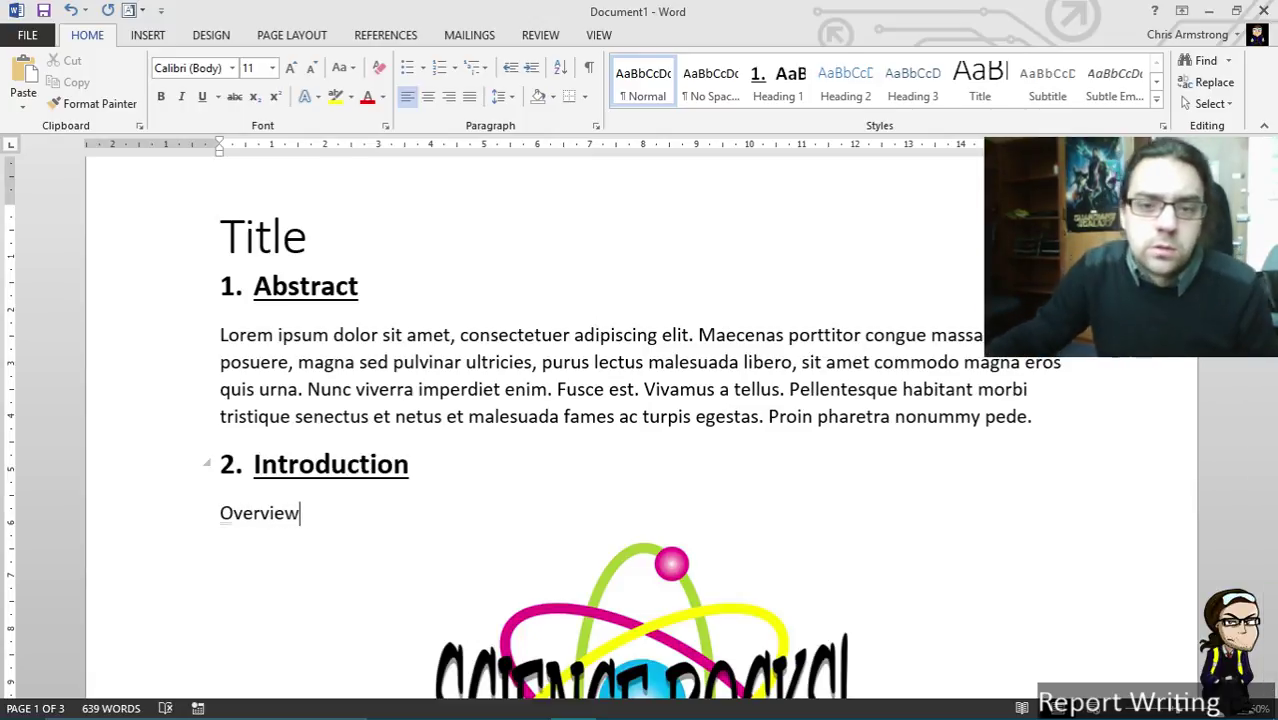
pyautogui.click(843, 95)
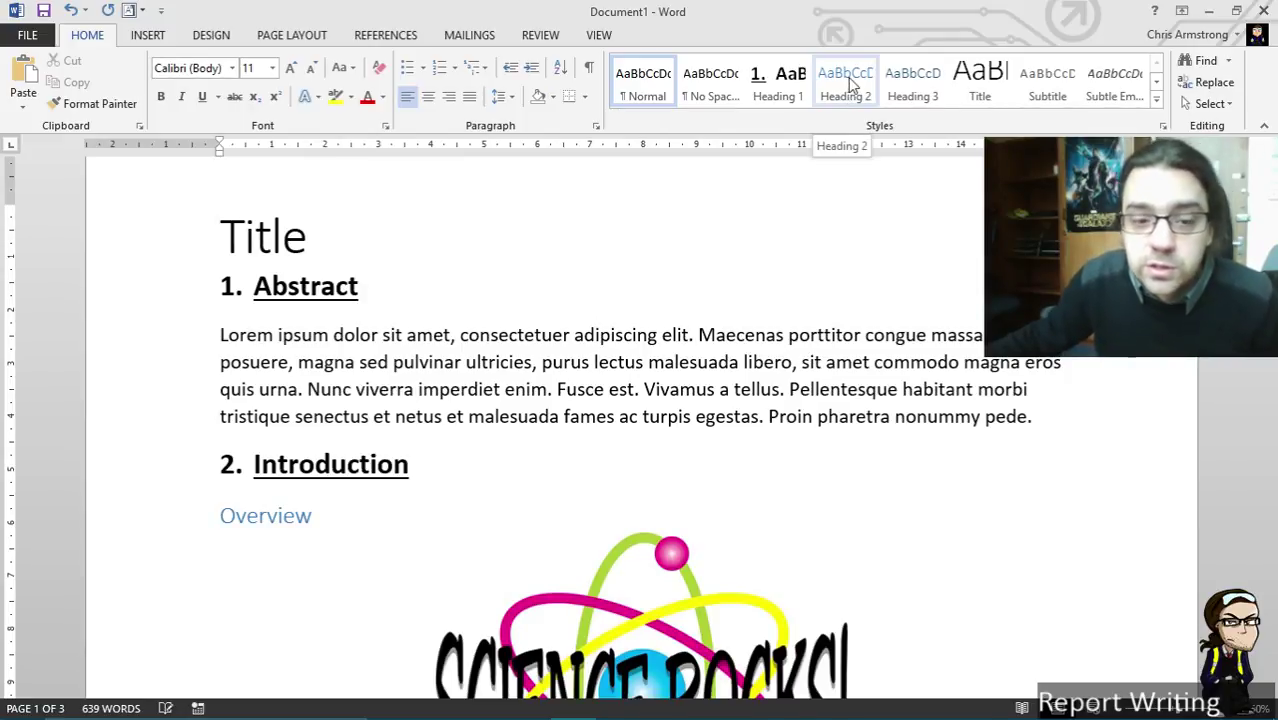
pyautogui.click(856, 87)
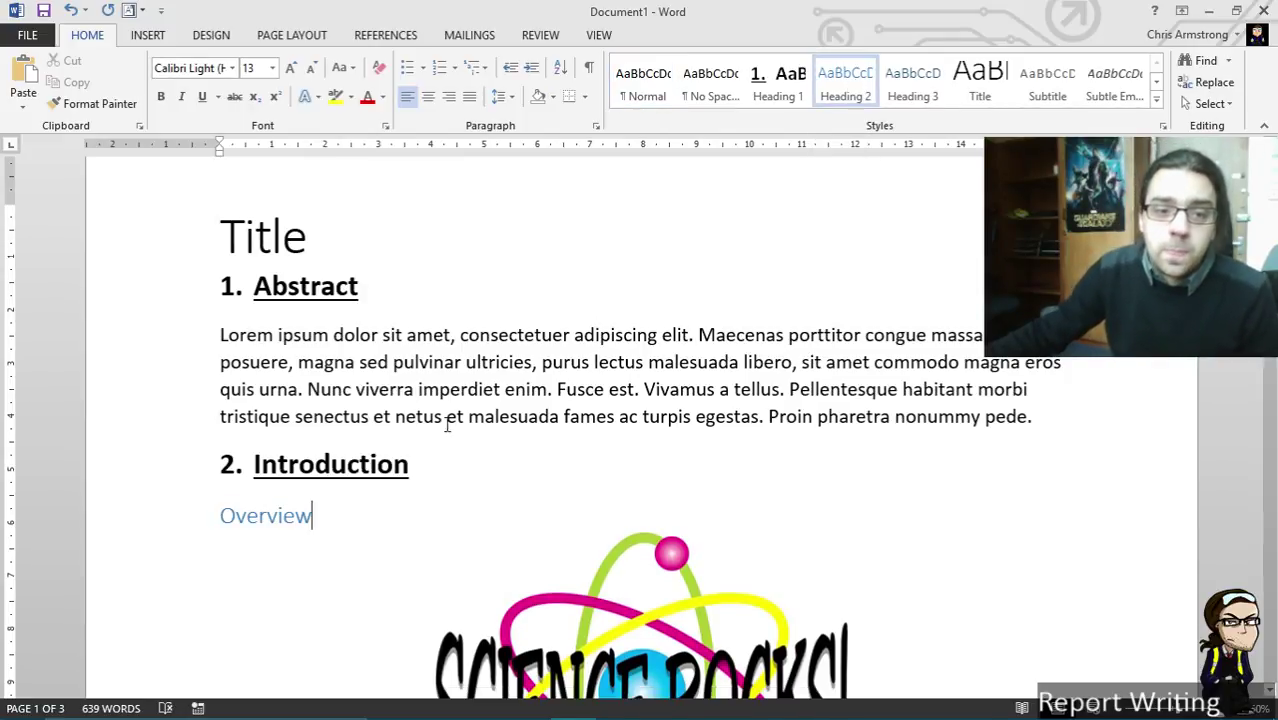
# Step: Apply the current multilevel list numbering to the Overview subheading
pyautogui.moveTo(312, 516); pyautogui.dragTo(218, 518)
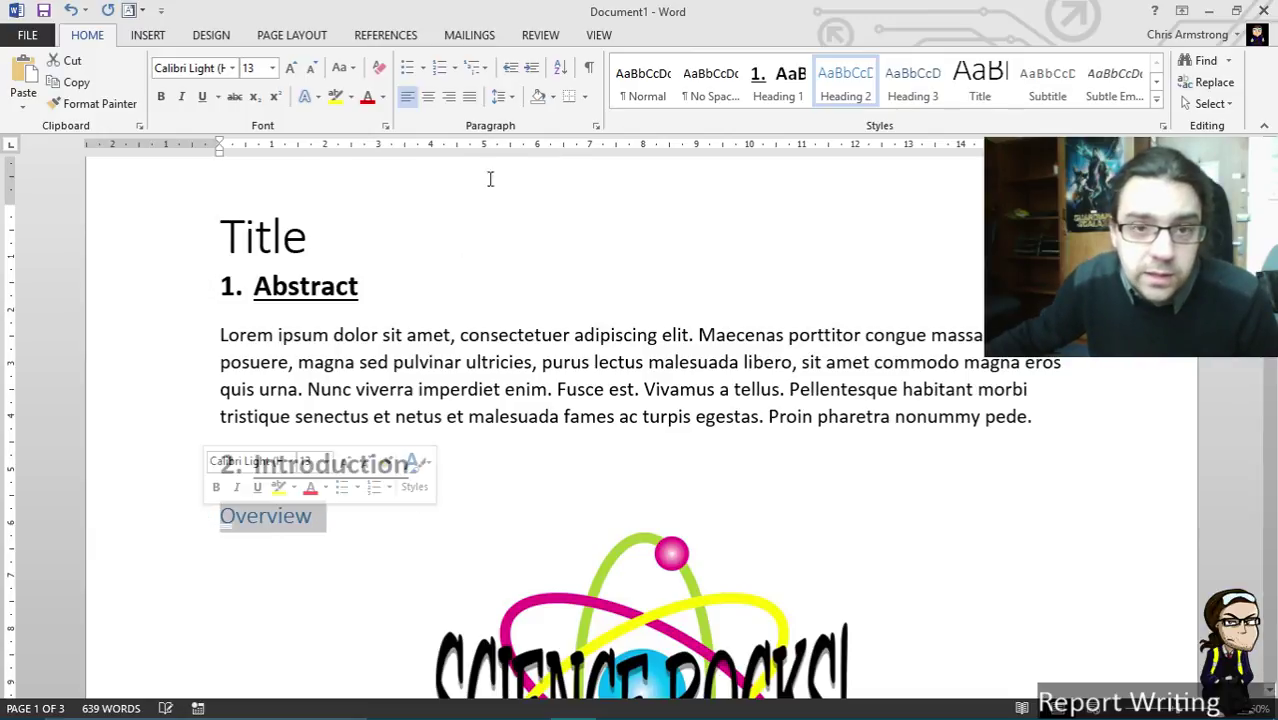
pyautogui.click(485, 70)
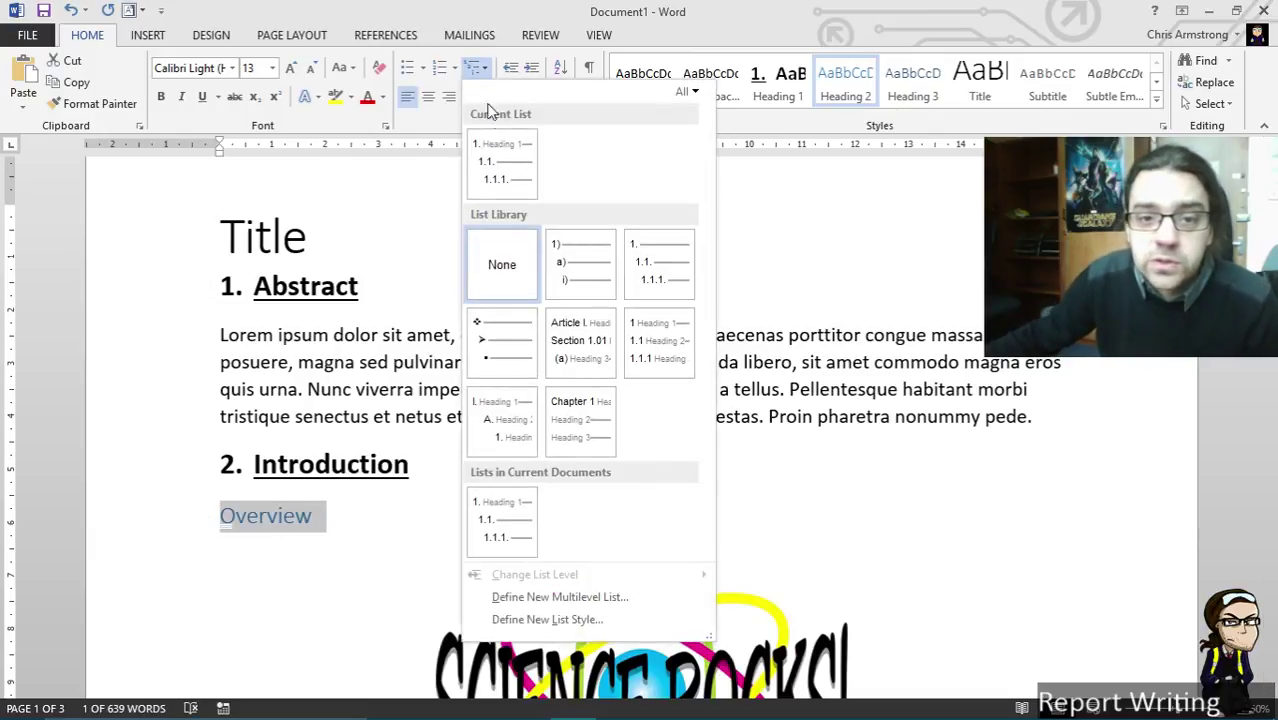
pyautogui.moveTo(491, 172)
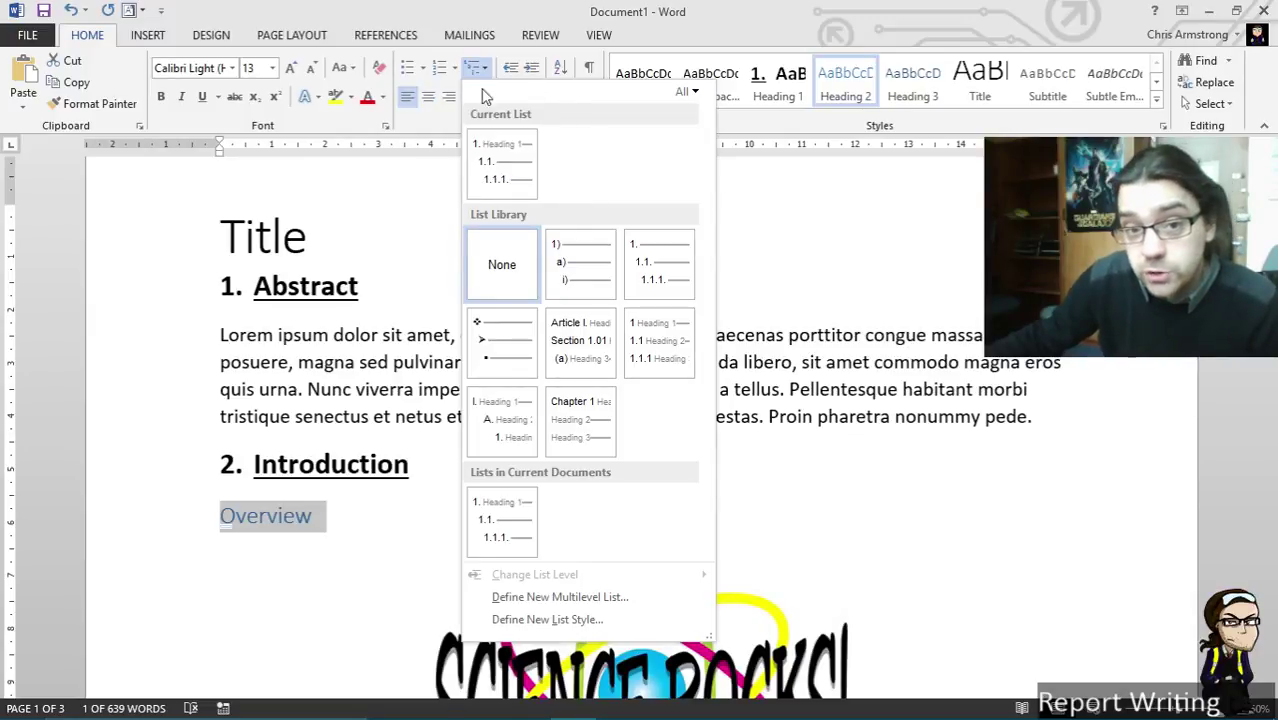
pyautogui.click(519, 150)
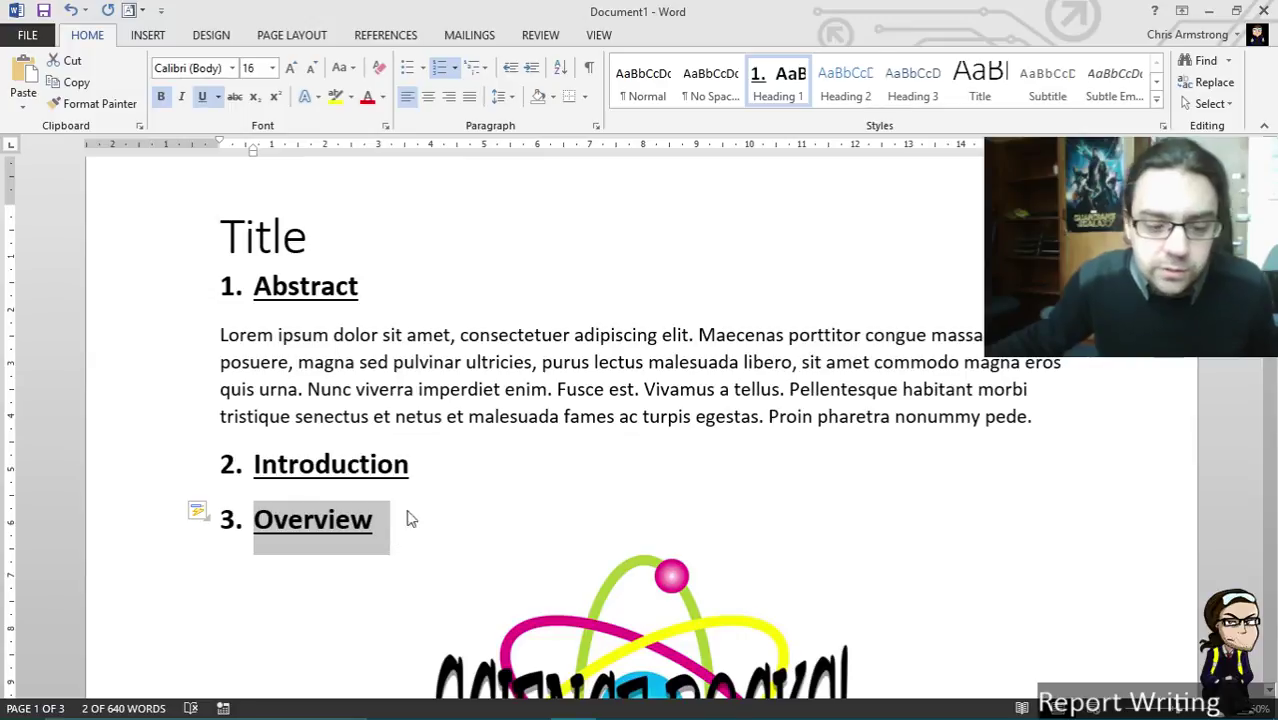
# Step: Number the Overview subheading with the current multilevel list and move it to the second list level (1.1.)
pyautogui.click(845, 85)
pyautogui.click(474, 67)
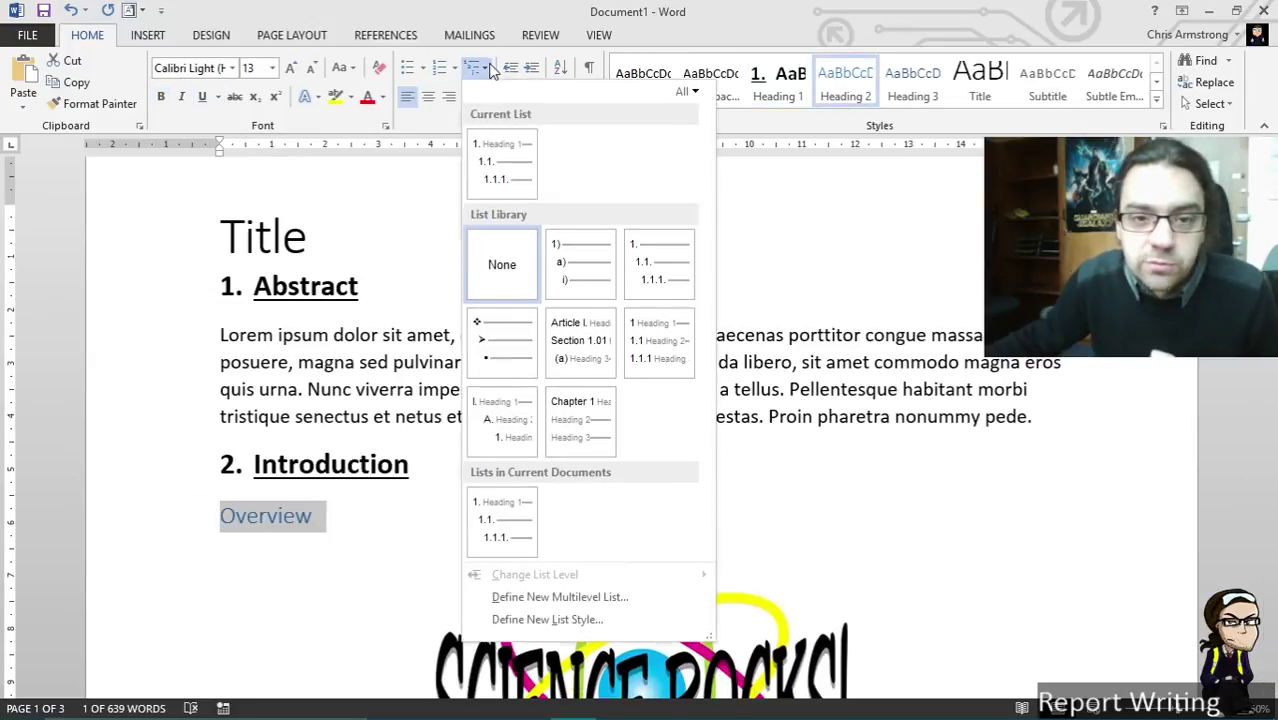
pyautogui.click(497, 160)
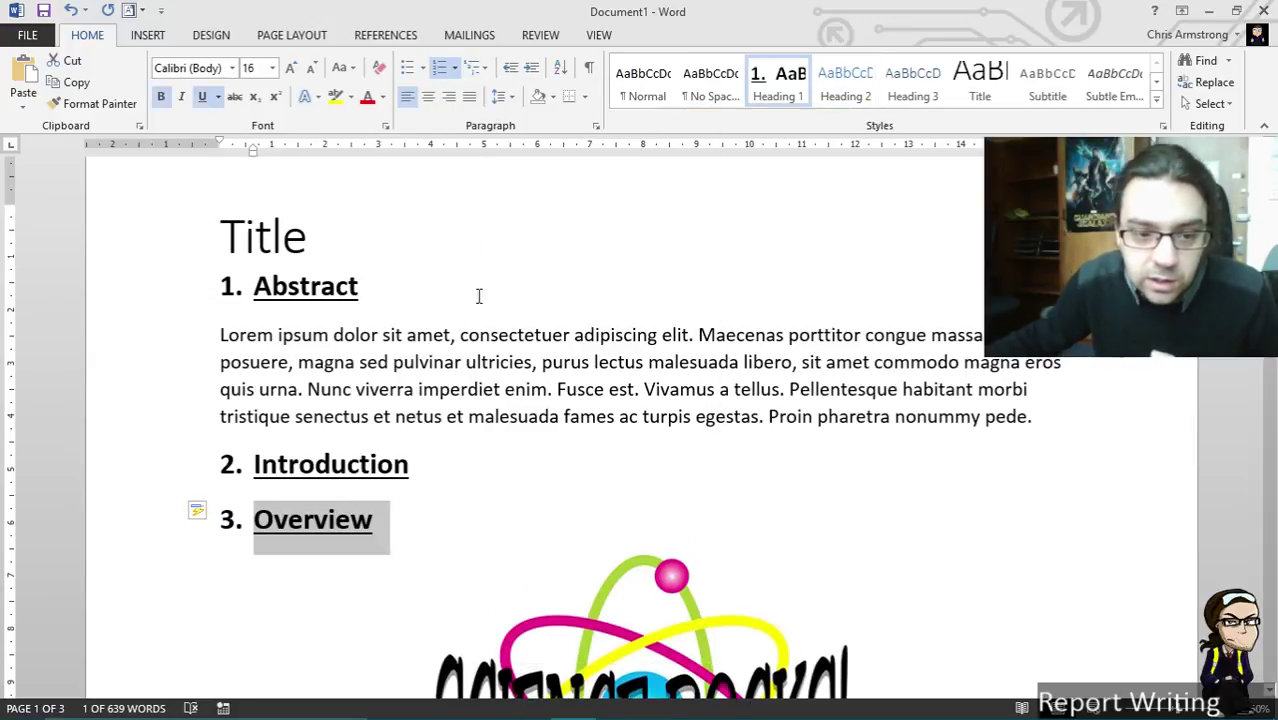
pyautogui.click(474, 67)
pyautogui.moveTo(563, 445)
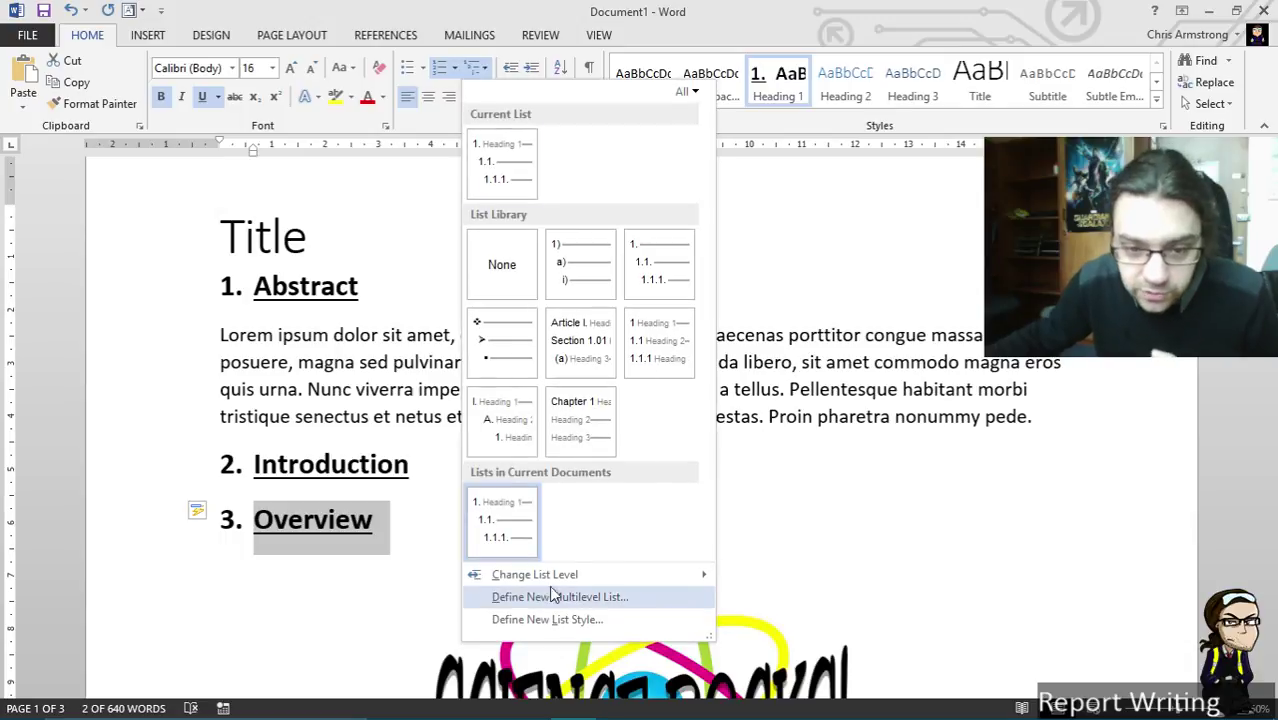
pyautogui.moveTo(549, 577)
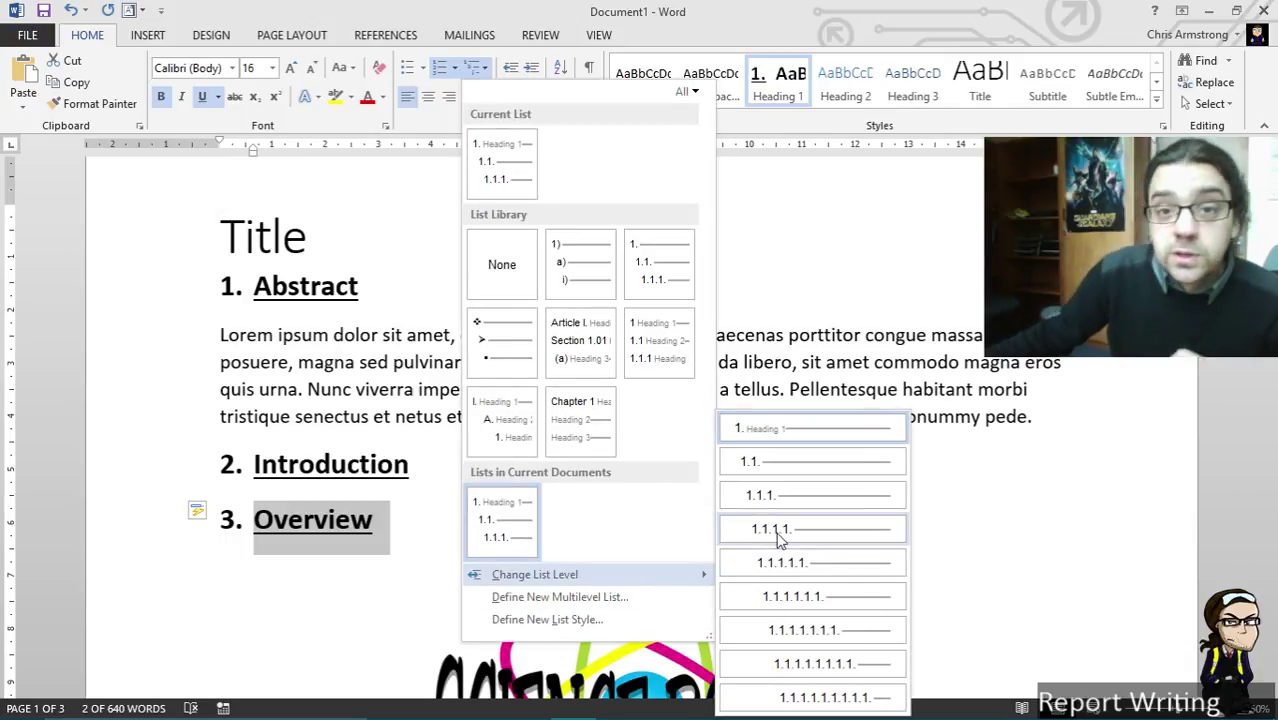
pyautogui.click(781, 463)
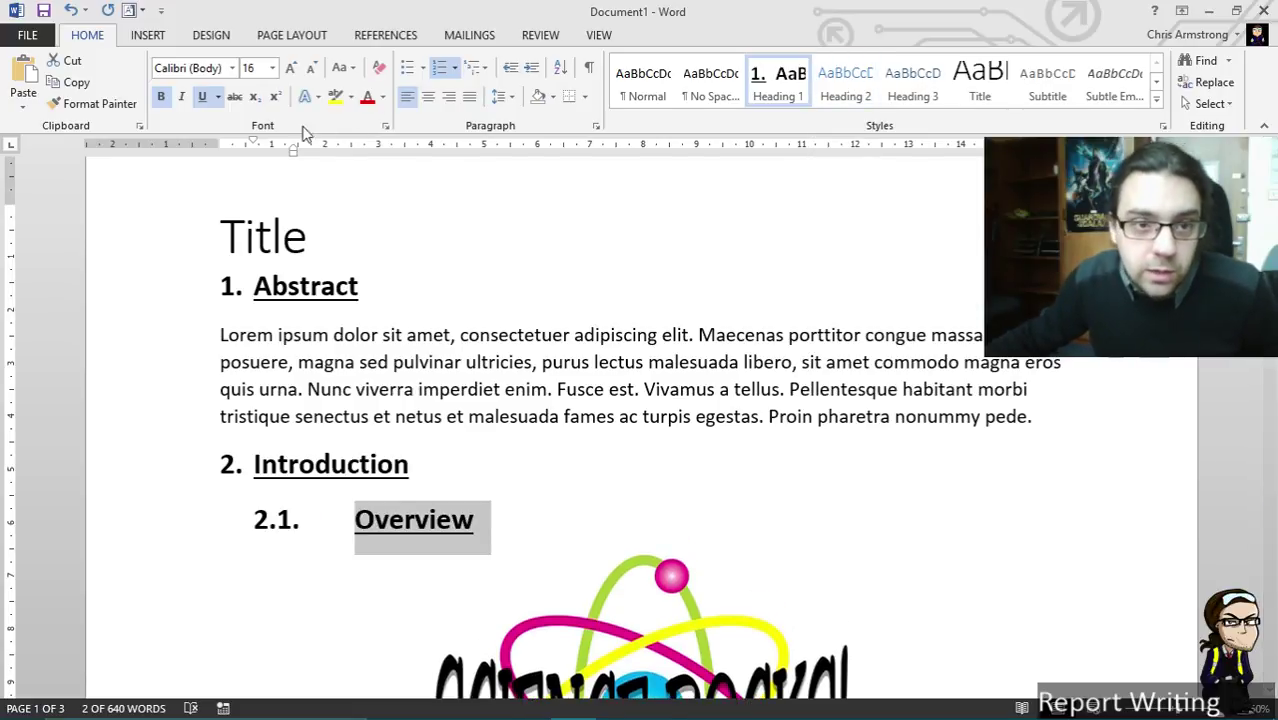
# Step: Remove the Overview subheading's underline, reduce its font size to 14, and update the Heading 2 style to match it
pyautogui.click(203, 99)
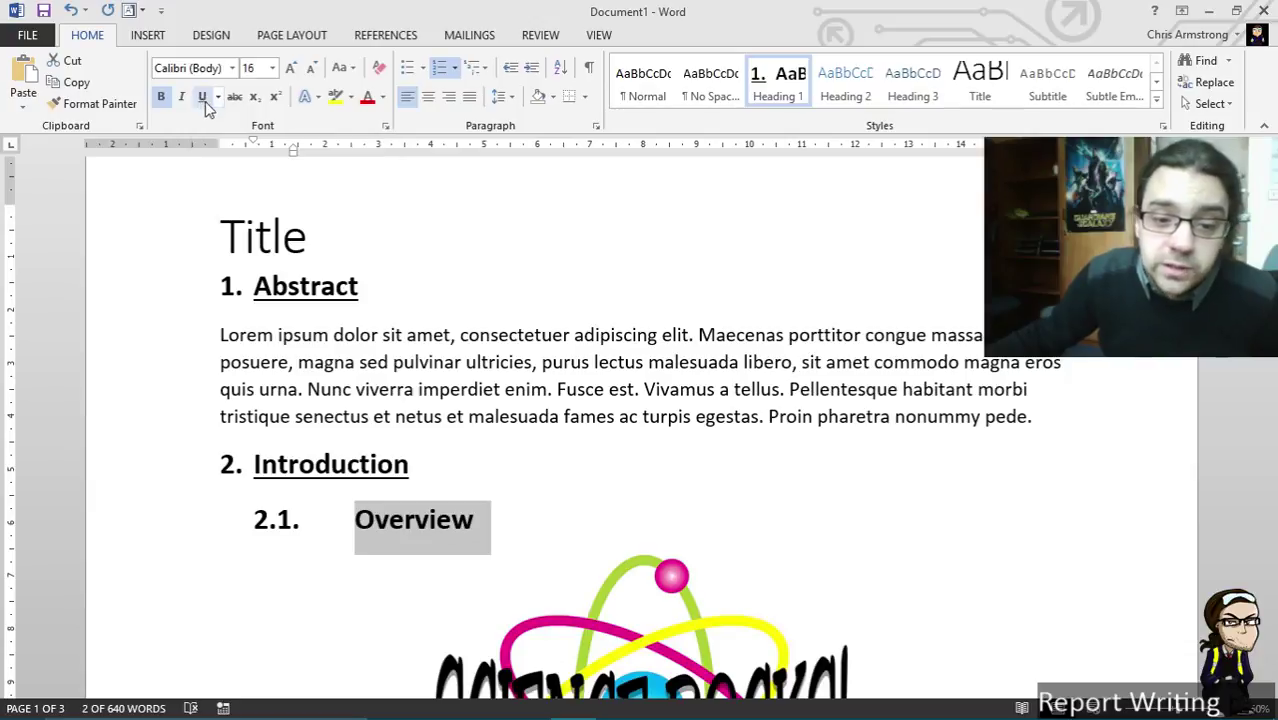
pyautogui.click(313, 70)
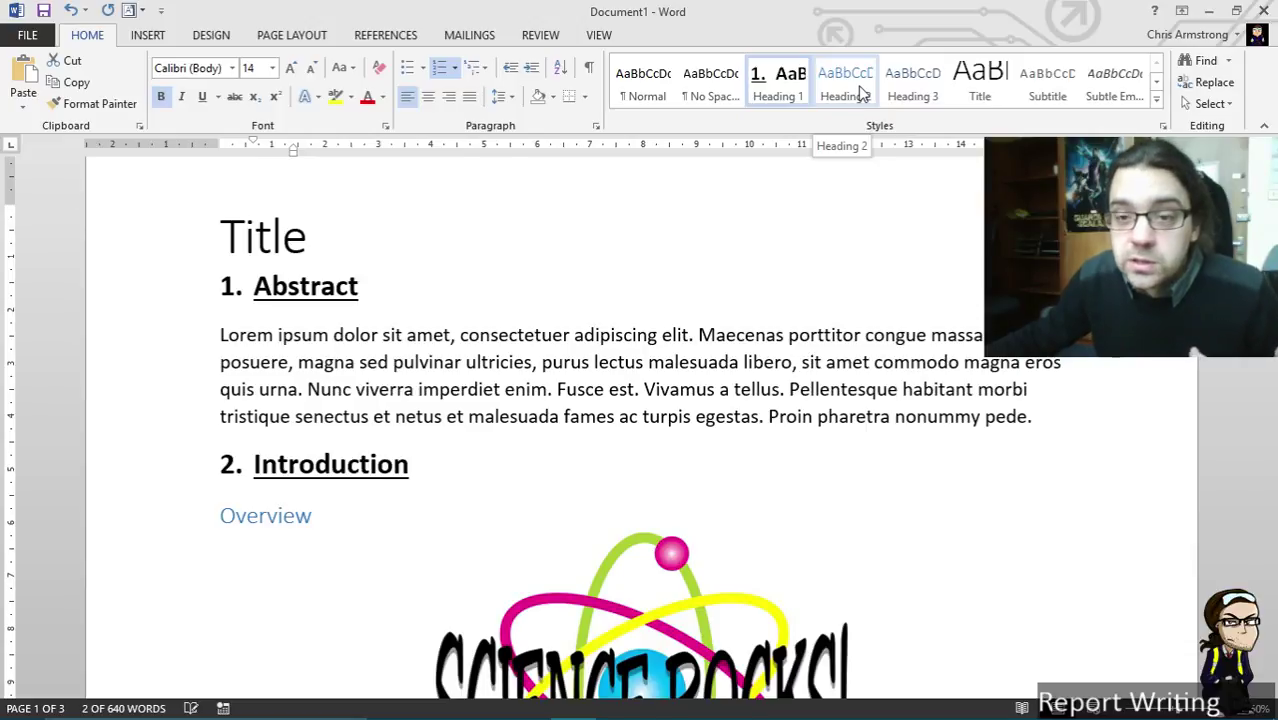
pyautogui.rightClick(868, 95)
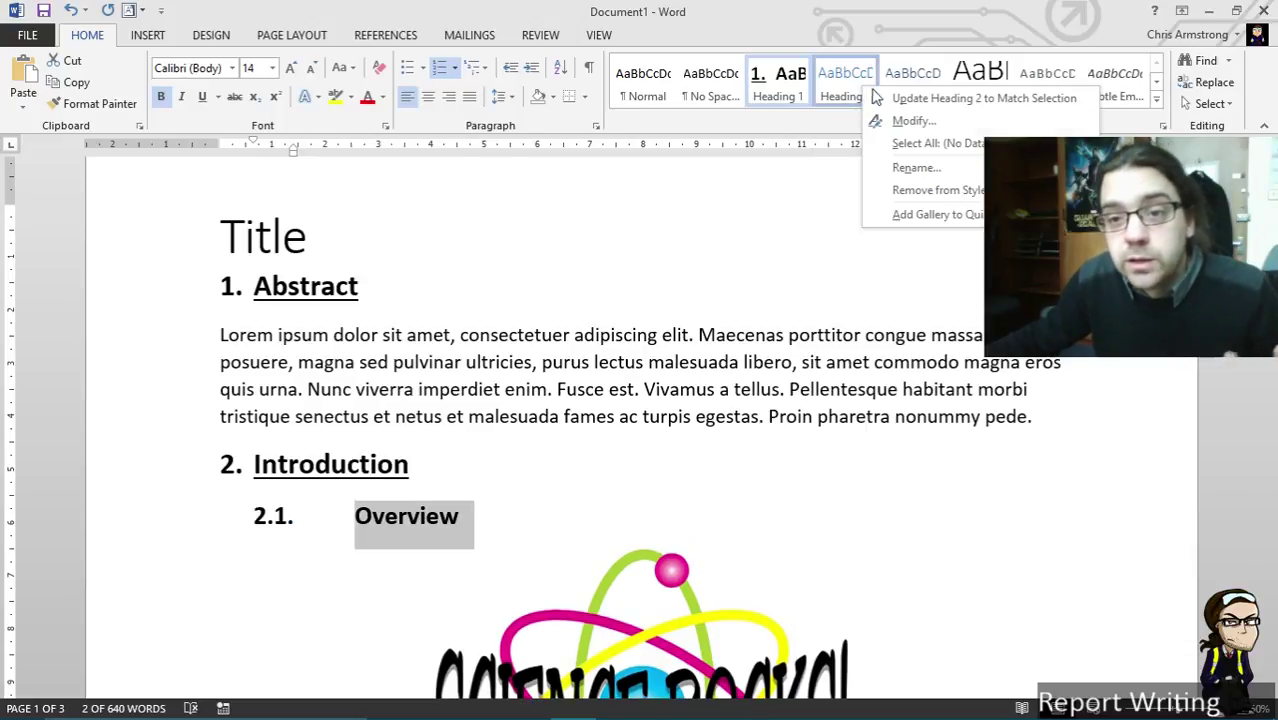
pyautogui.click(897, 100)
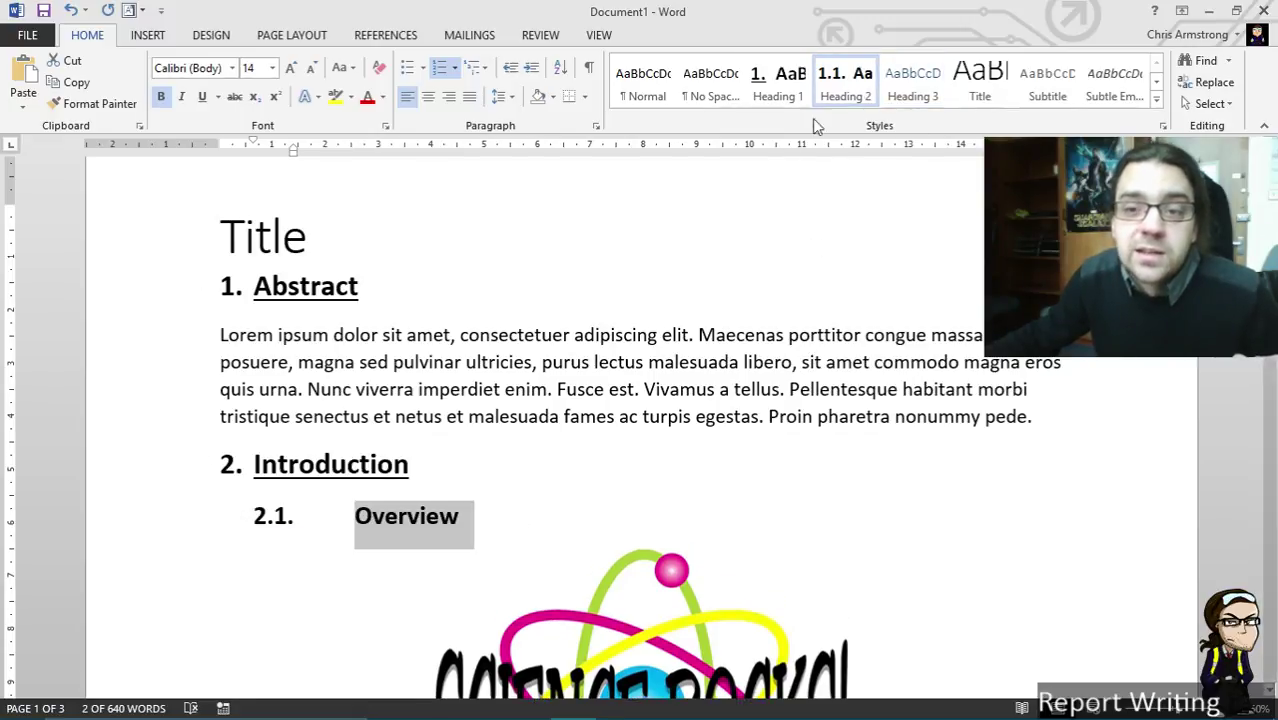
pyautogui.click(388, 522)
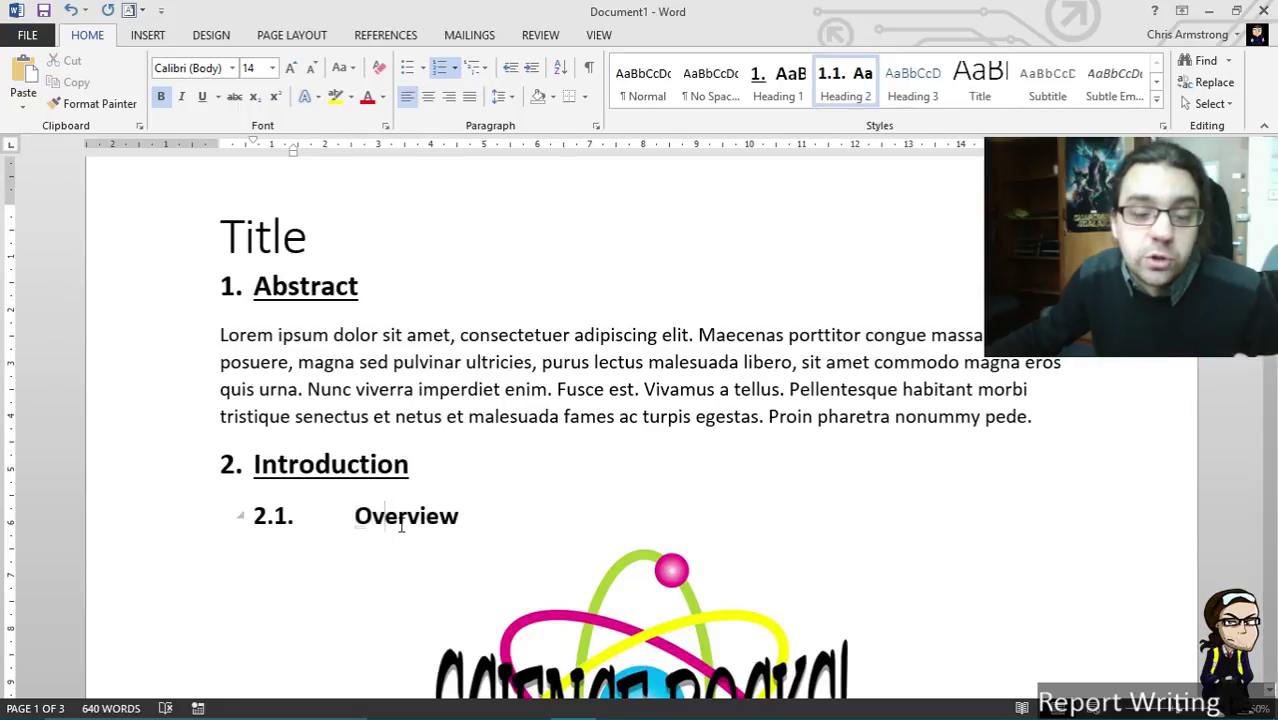
# Step: Add a Heading 2 subheading "Some more science" after the paragraph ending "information see reference 1."
pyautogui.scroll(-1, 403, 519)
pyautogui.scroll(-5, 403, 519)
pyautogui.click(527, 342)
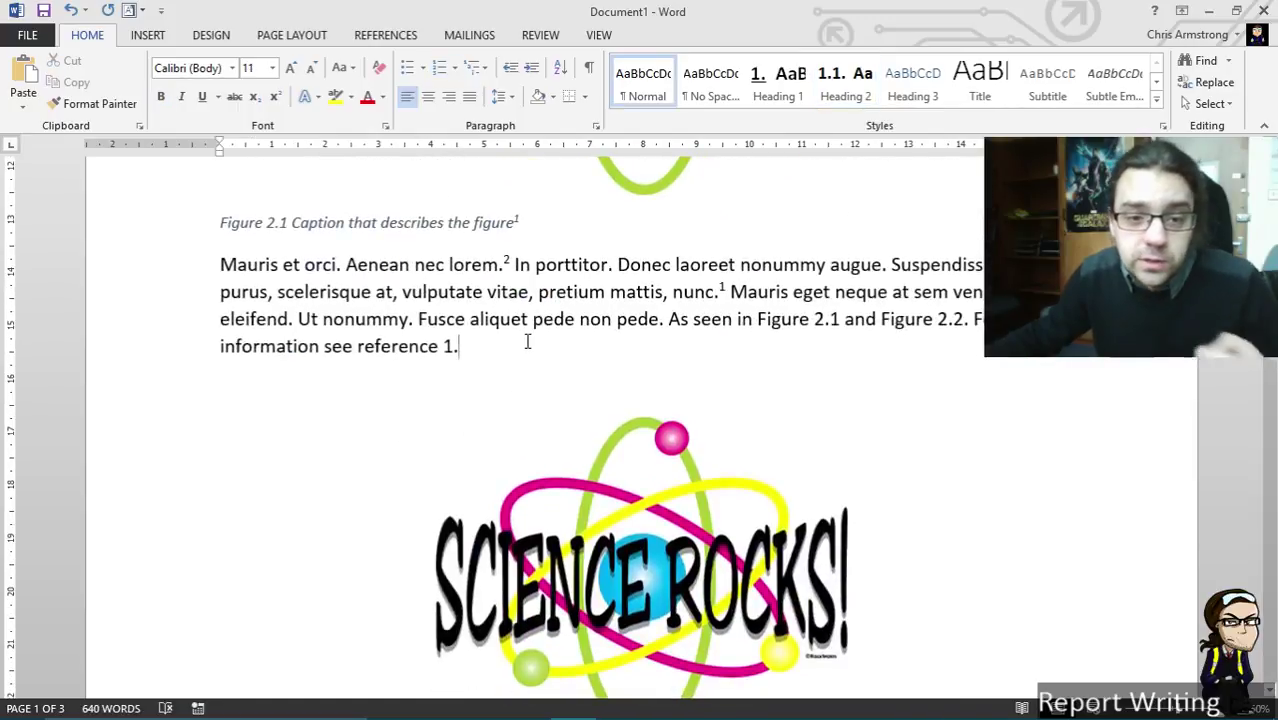
pyautogui.press('Return')
pyautogui.click(857, 104)
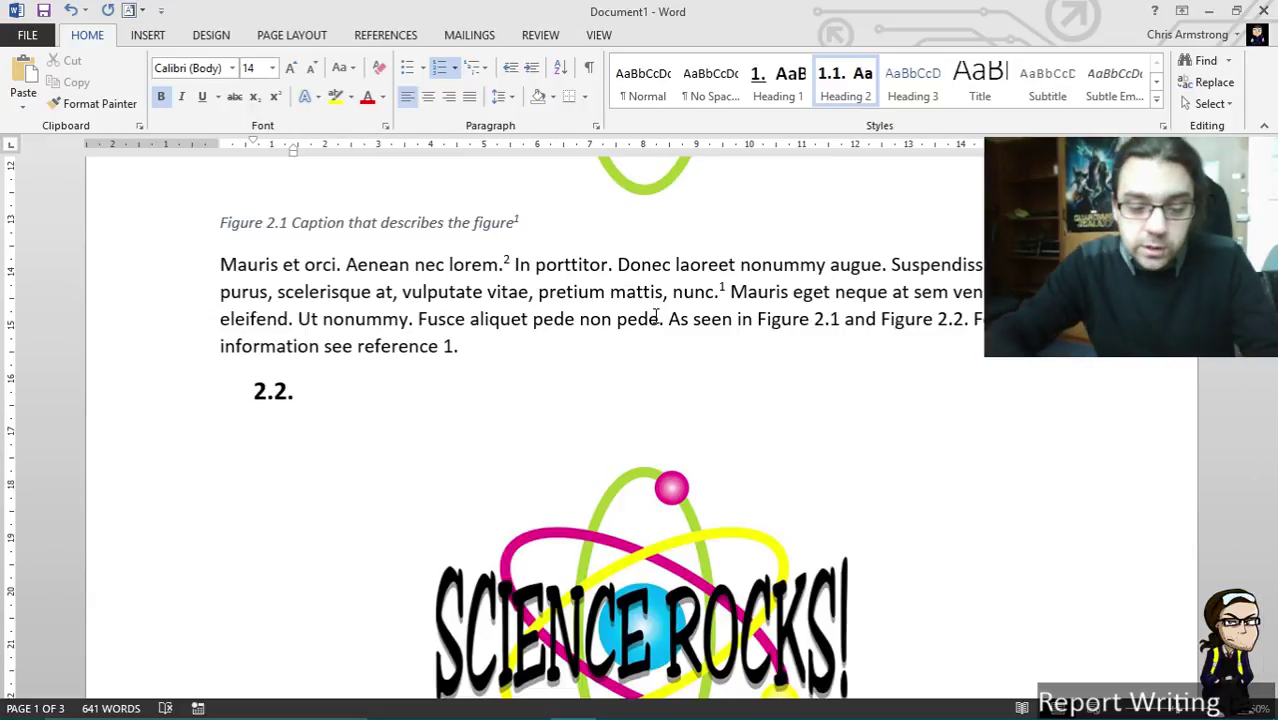
pyautogui.write('Some more science')
pyautogui.press('Return')
# Step: Add a Heading 2 subheading "Some first results" after the first paragraph of the Results and Discussion section
pyautogui.scroll(-5, 692, 305)
pyautogui.scroll(-8, 690, 305)
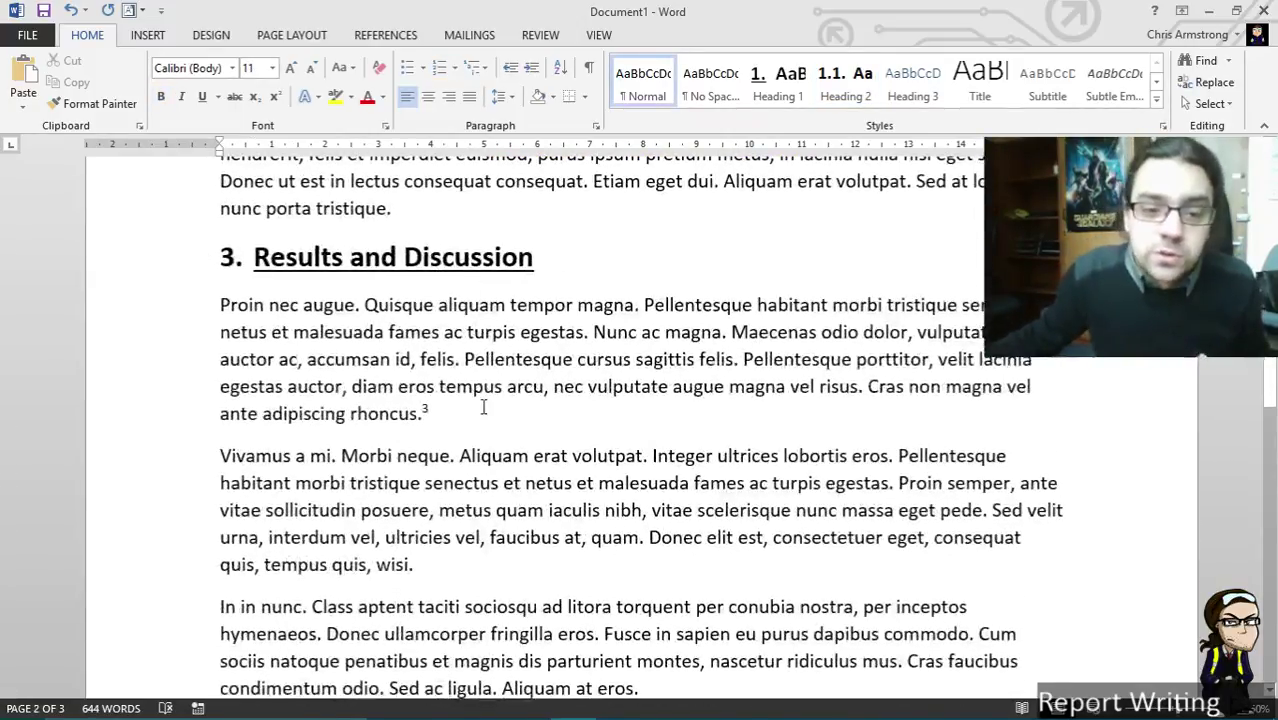
pyautogui.click(483, 407)
pyautogui.press('Return')
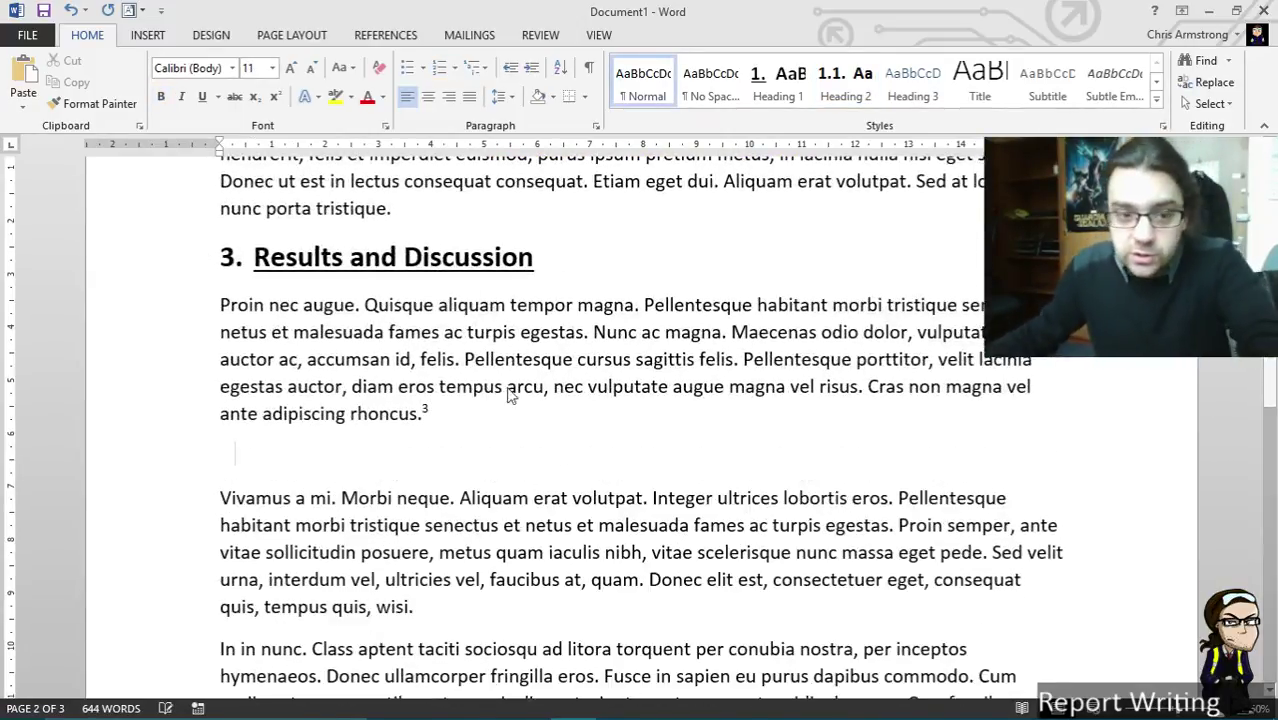
pyautogui.click(845, 88)
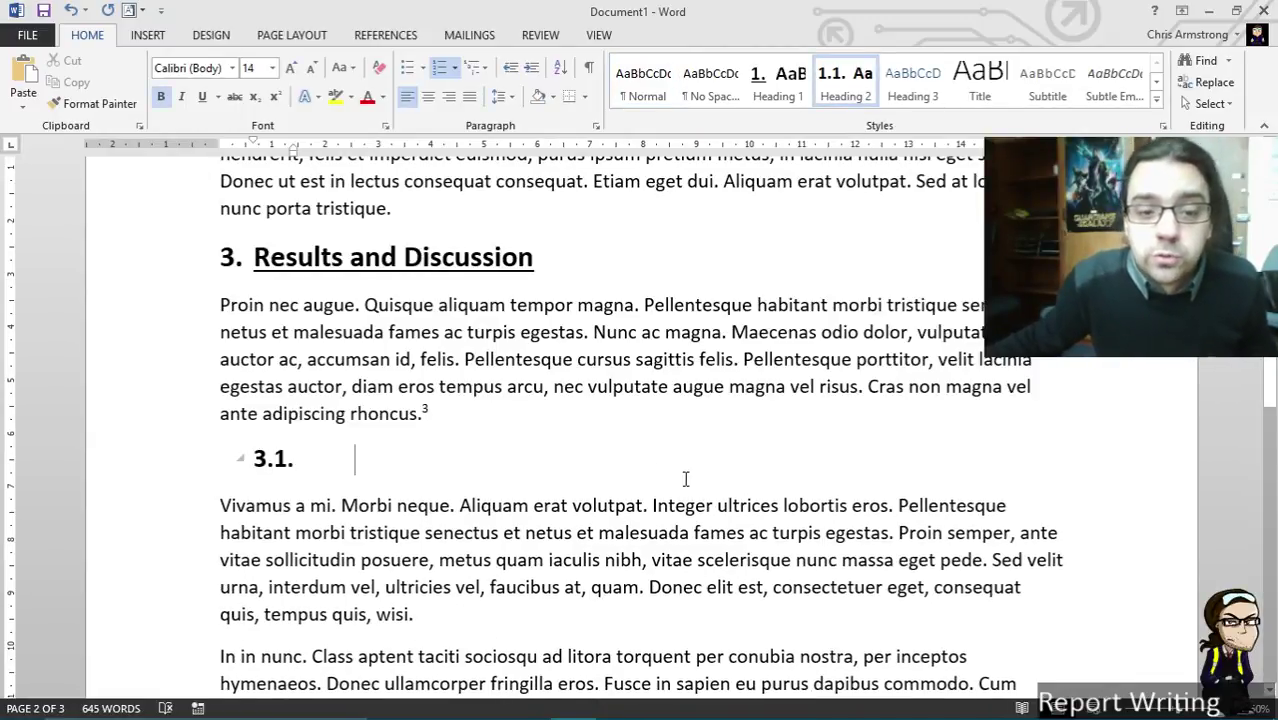
pyautogui.write('So')
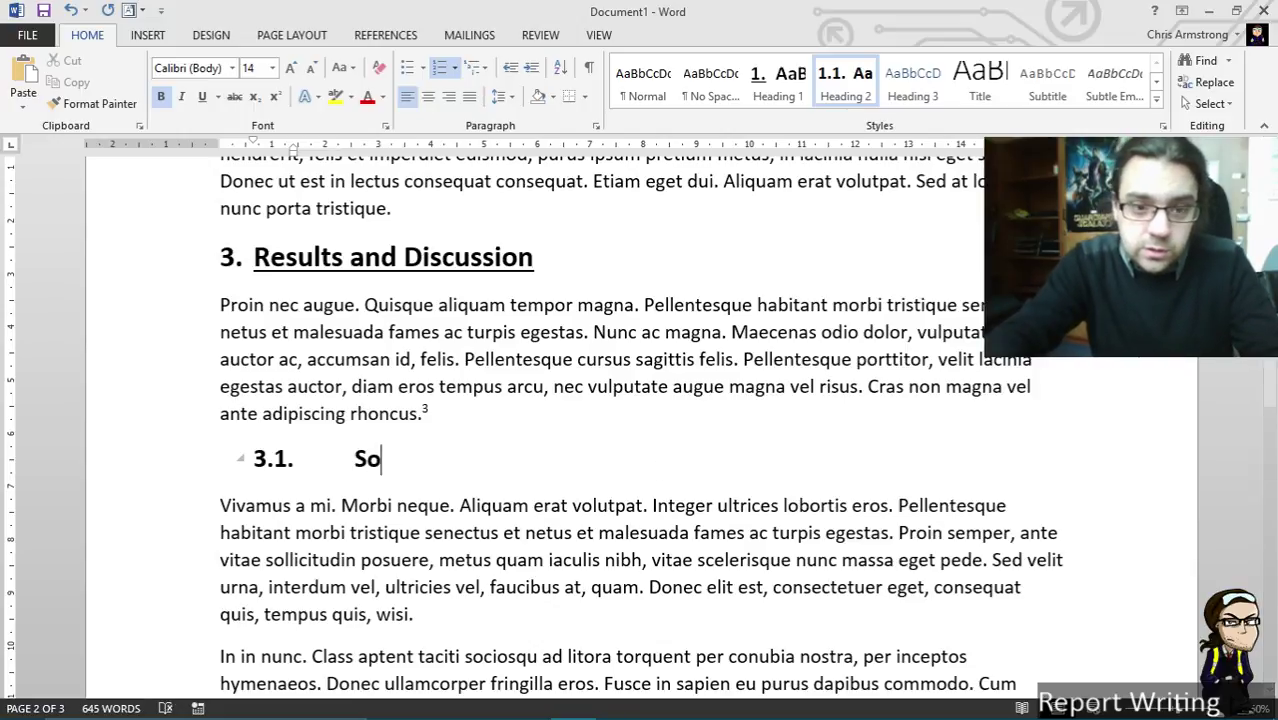
pyautogui.write('me first results')
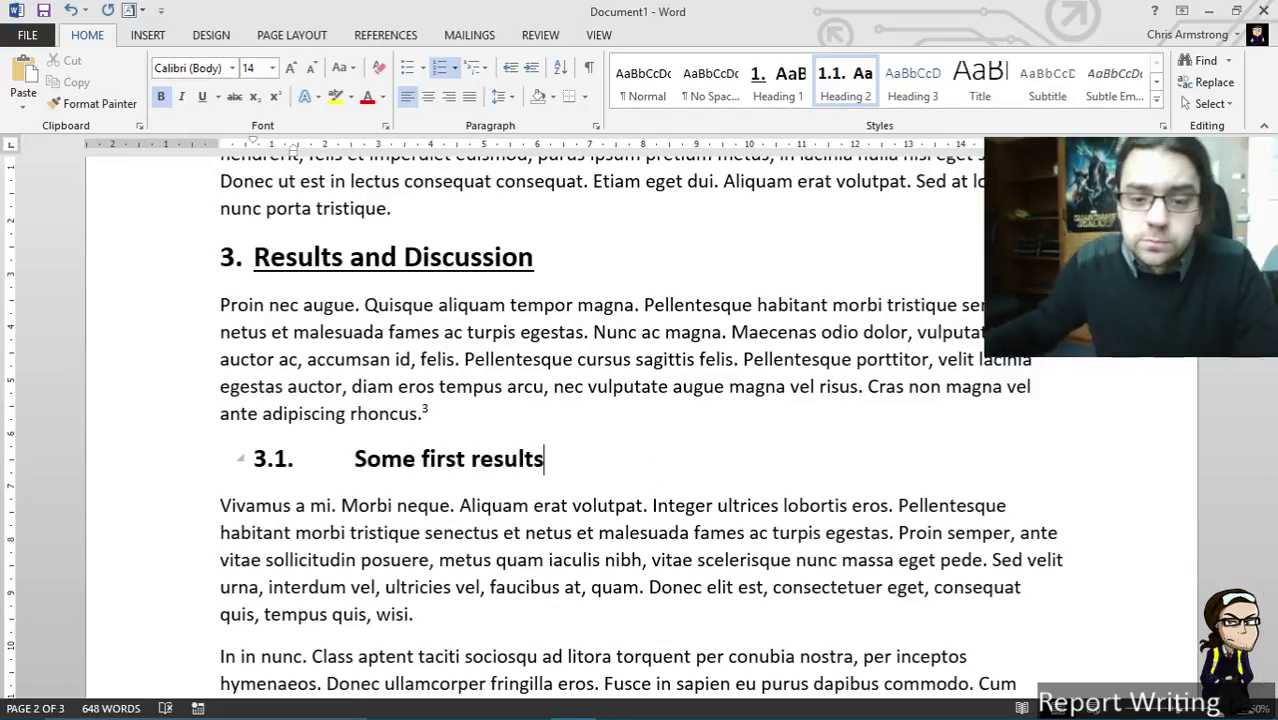
# Step: Add the line "New subheadng" in Heading 3 style beneath the "Some first results" subheading
pyautogui.press('Return')
pyautogui.click(913, 95)
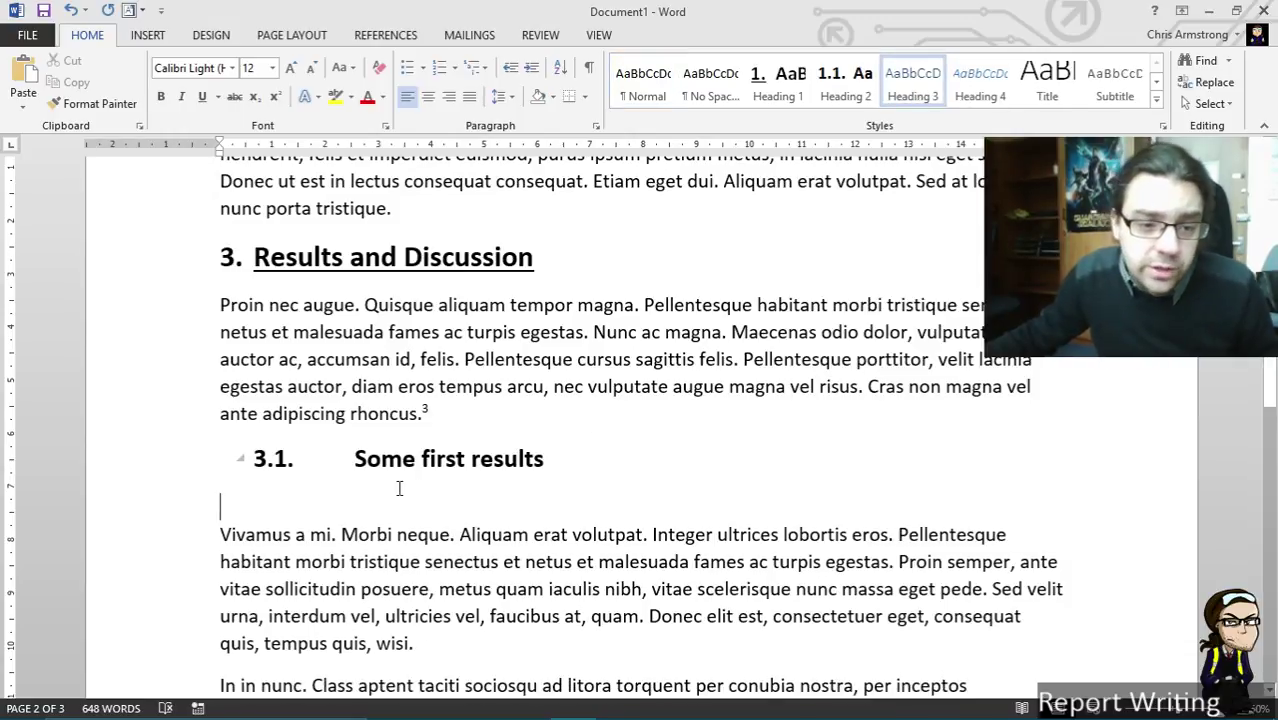
pyautogui.write('New ')
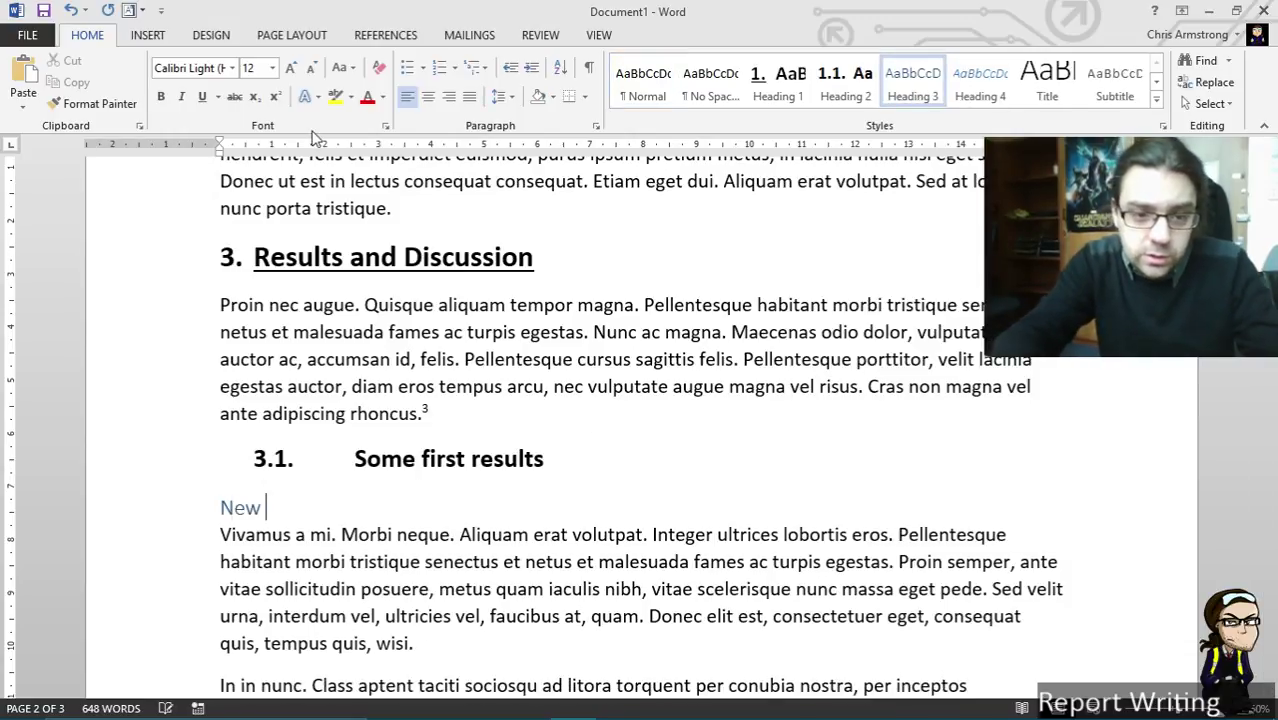
pyautogui.write('subheadng')
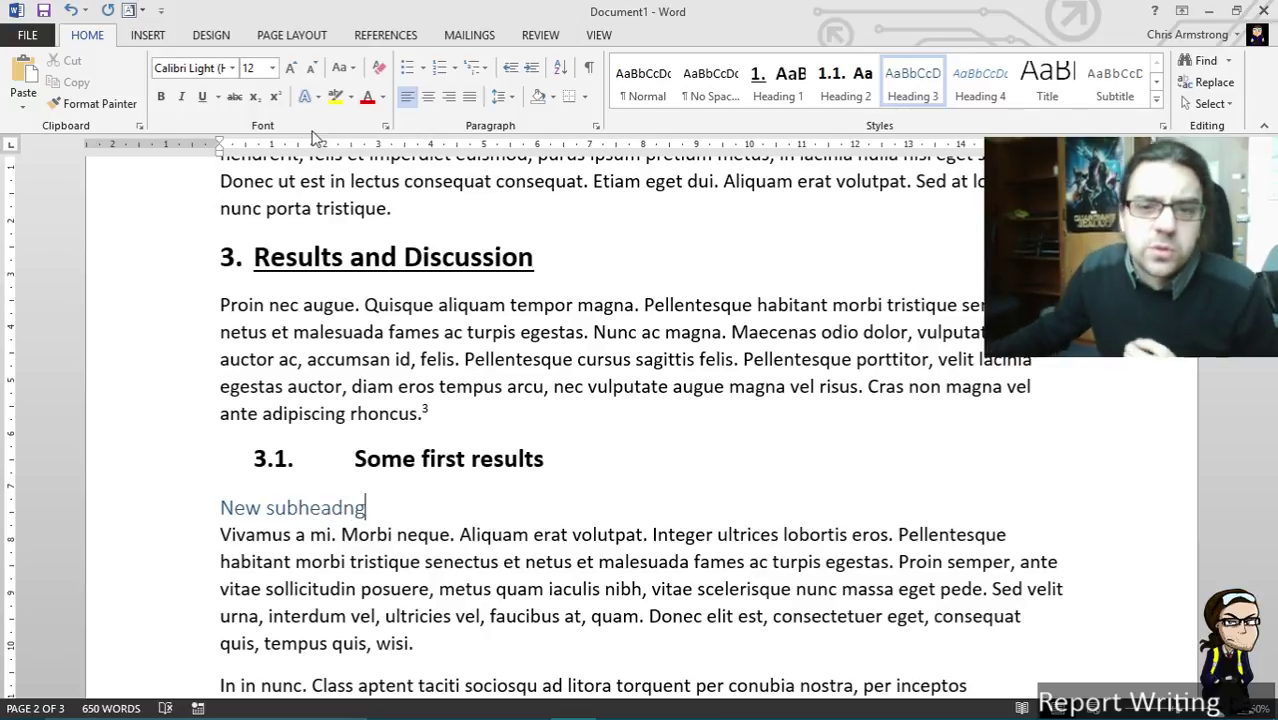
# Step: Number the "New subheadng" line with the current multilevel list and move it to the third list level (1.1.1.)
pyautogui.click(194, 512)
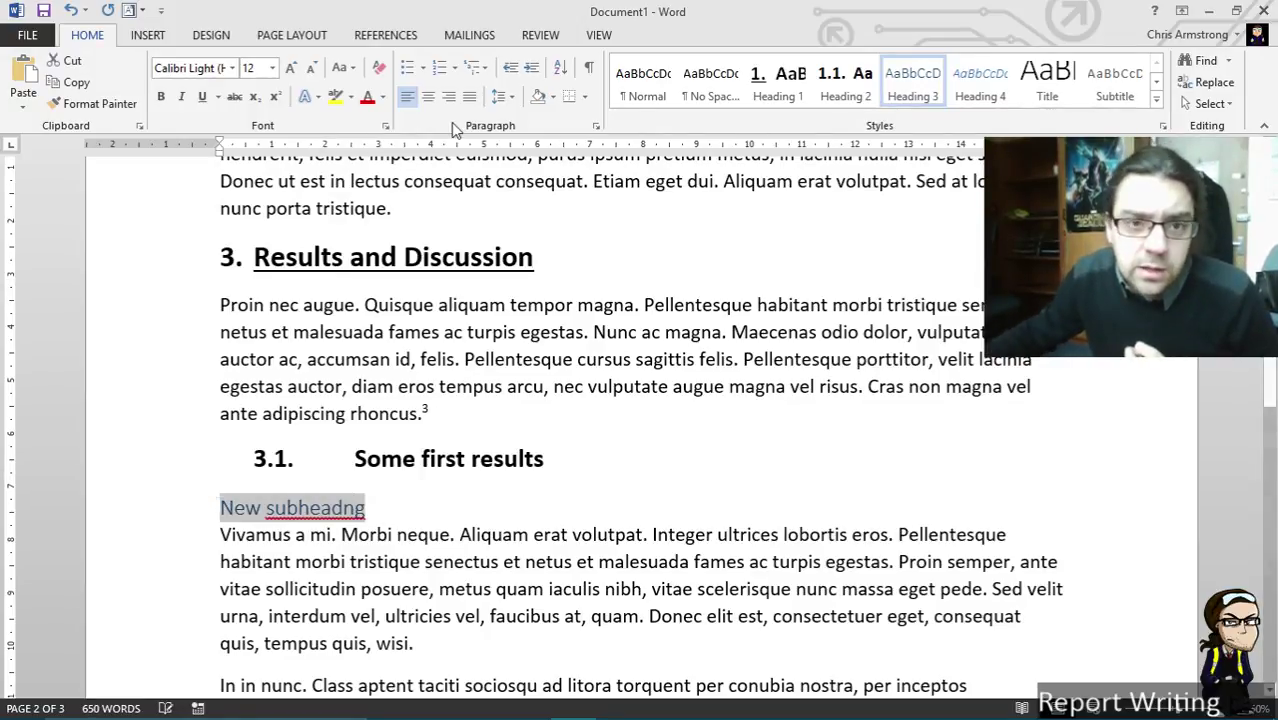
pyautogui.click(476, 67)
pyautogui.click(503, 160)
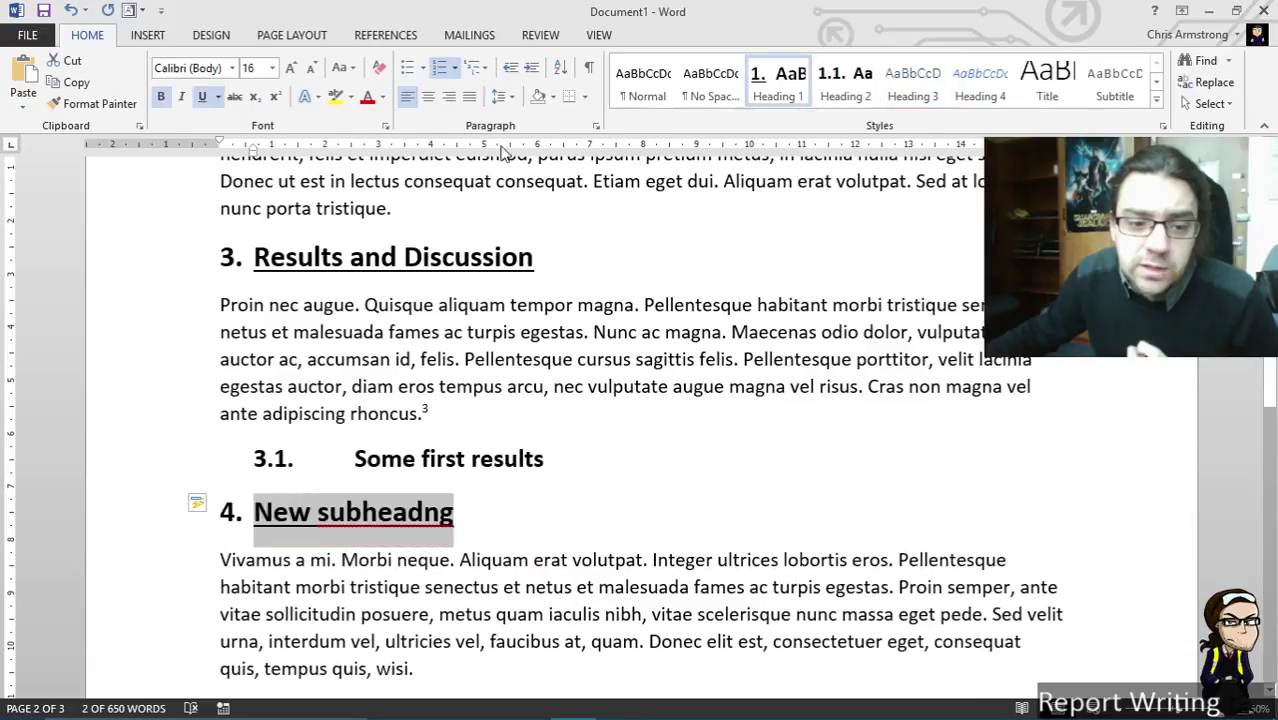
pyautogui.click(478, 67)
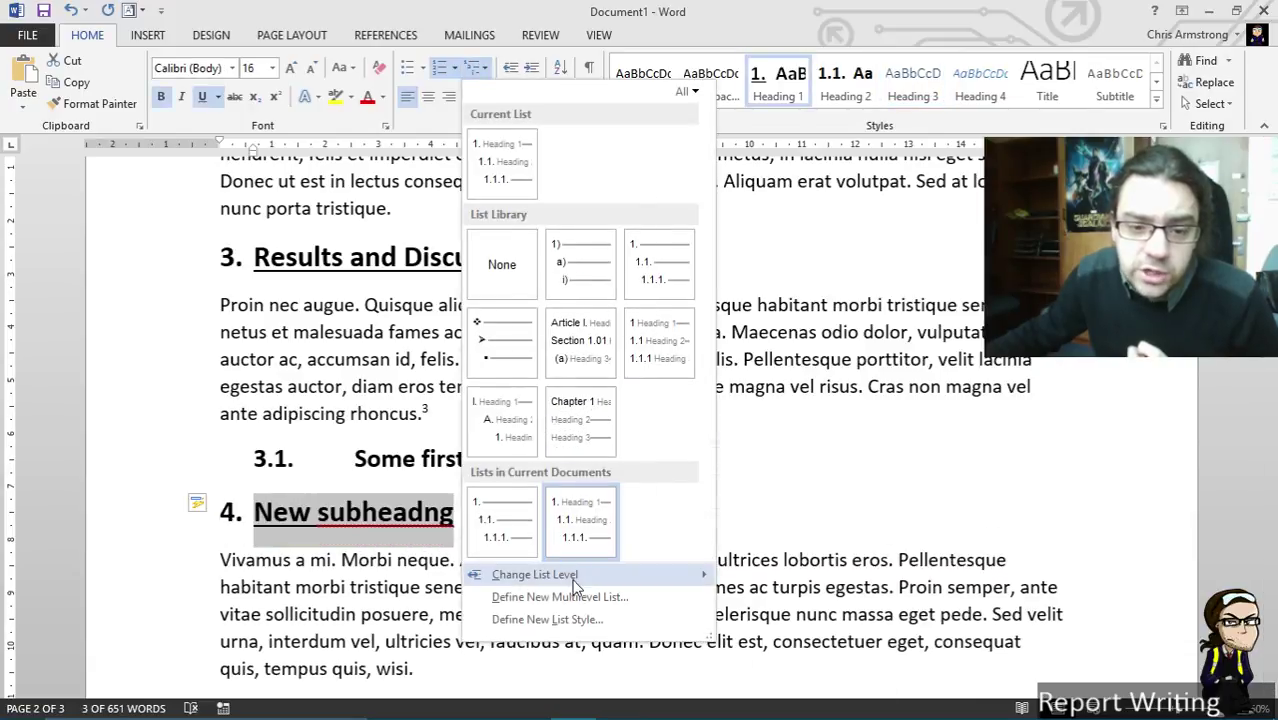
pyautogui.moveTo(572, 576)
pyautogui.click(812, 494)
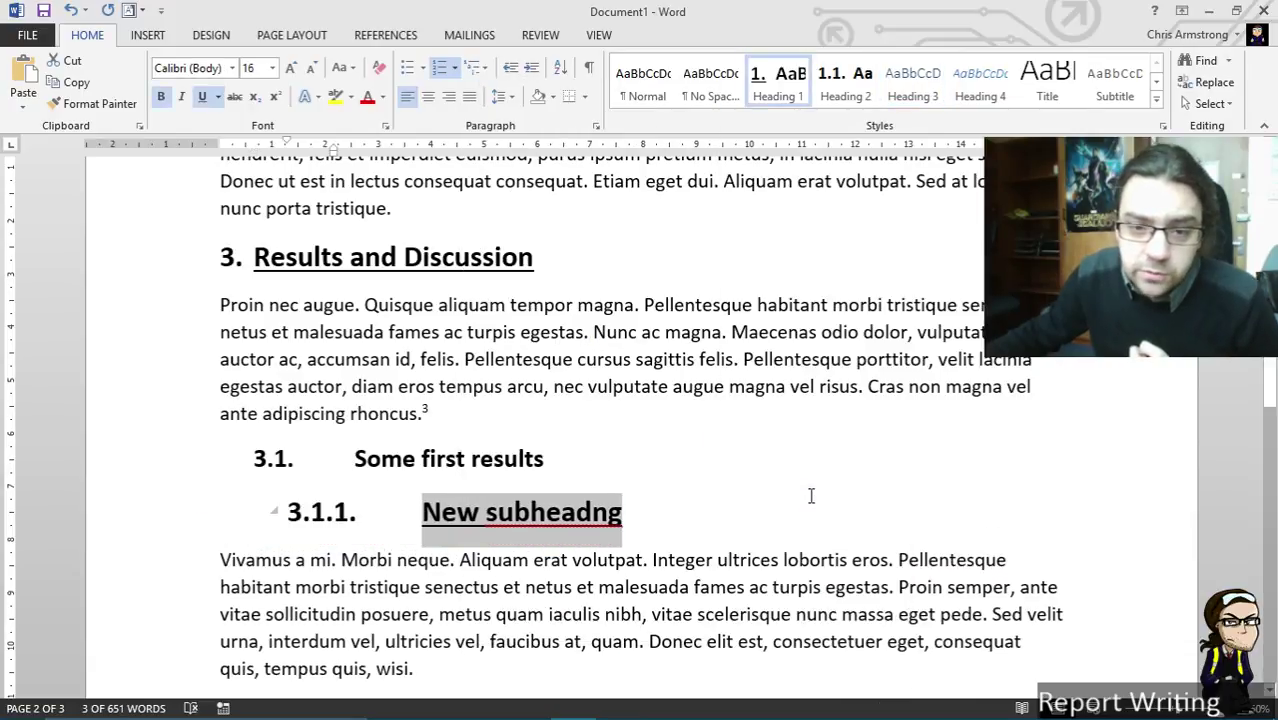
# Step: Set the "New subheadng" line to size 11 without bold or underline, and update the Heading 3 style to match it
pyautogui.click(312, 69)
pyautogui.click(312, 69)
pyautogui.click(312, 69)
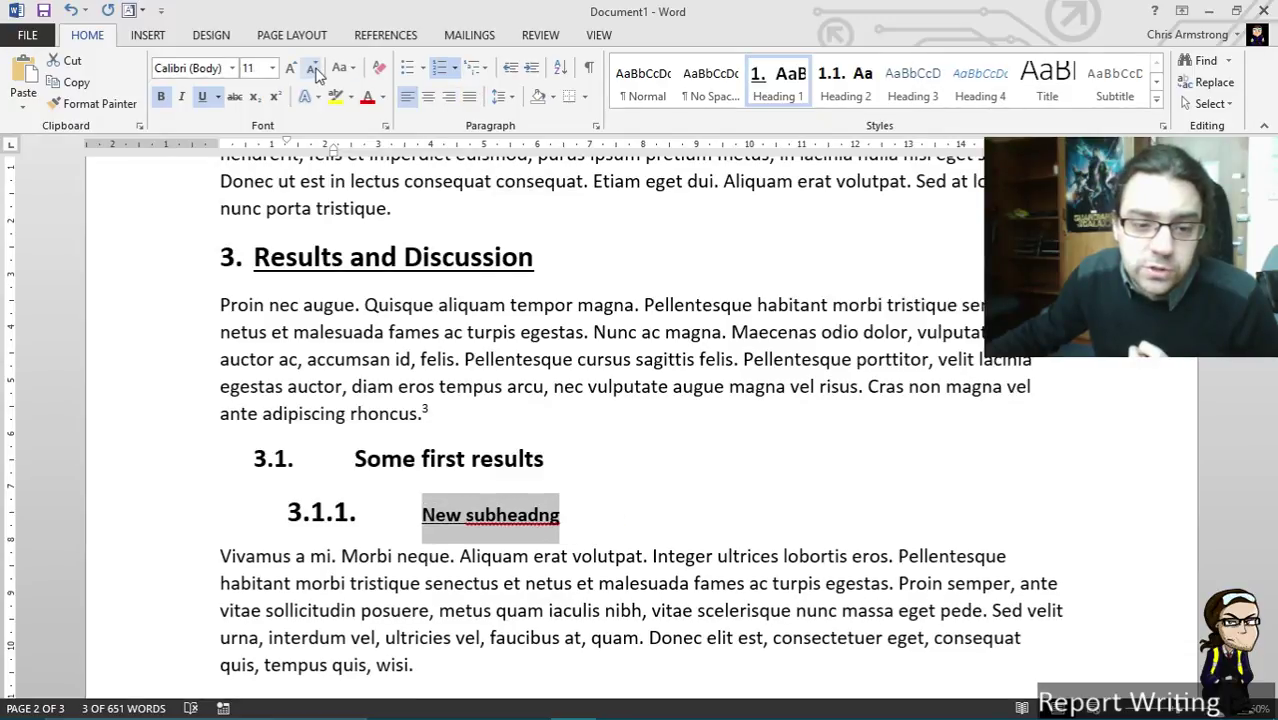
pyautogui.click(160, 96)
pyautogui.click(202, 96)
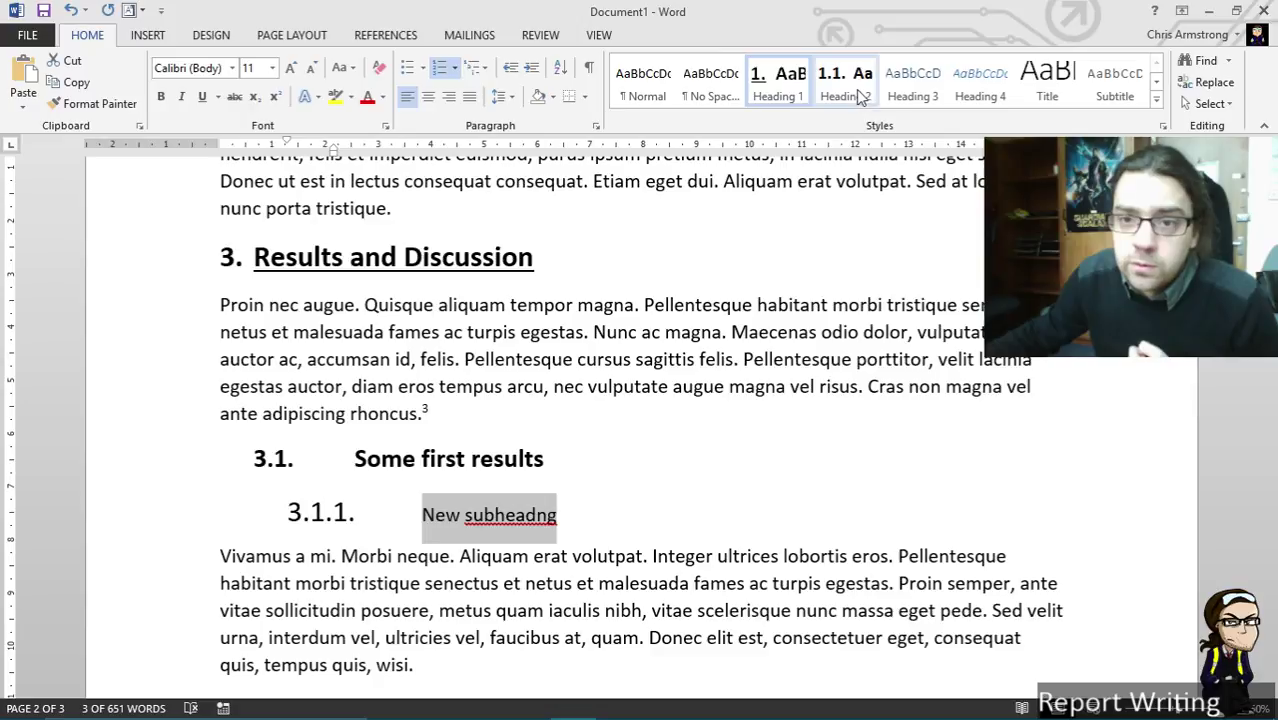
pyautogui.rightClick(908, 82)
pyautogui.click(1000, 97)
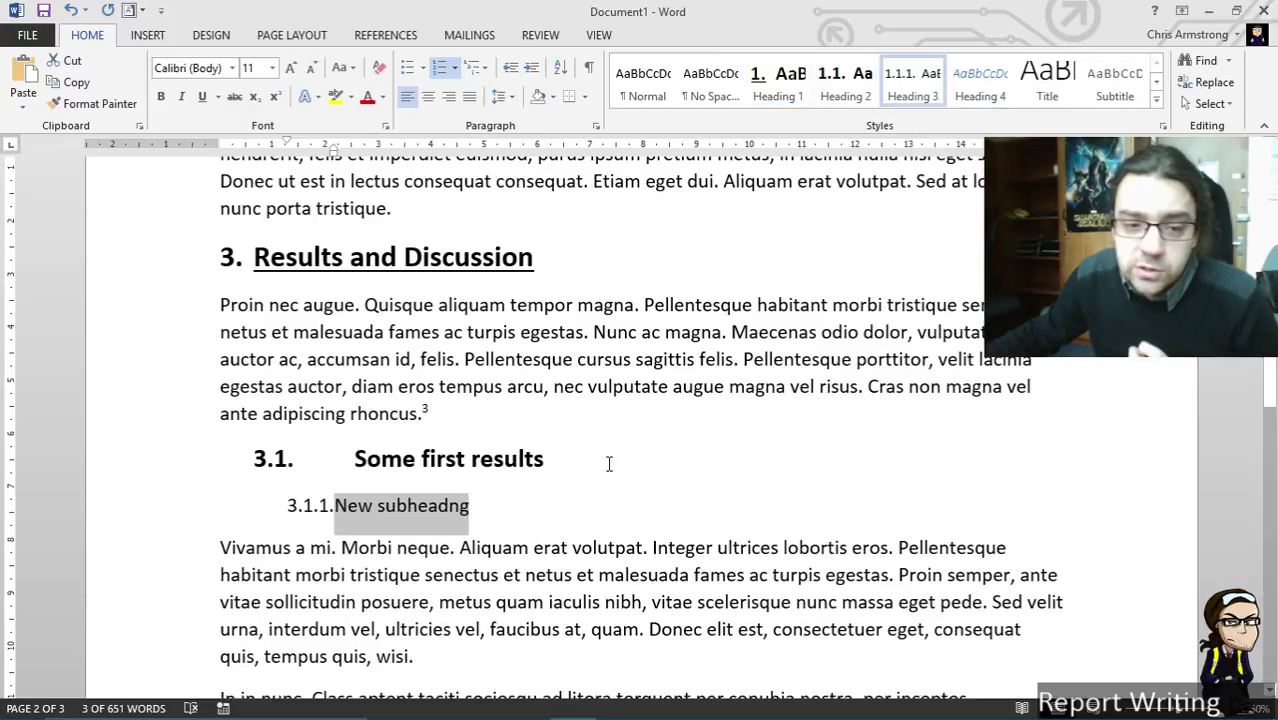
pyautogui.click(672, 476)
# Step: Insert an empty Heading 3 line beneath the Overview subheading in the Introduction
pyautogui.scroll(-1, 672, 471)
pyautogui.scroll(10, 672, 471)
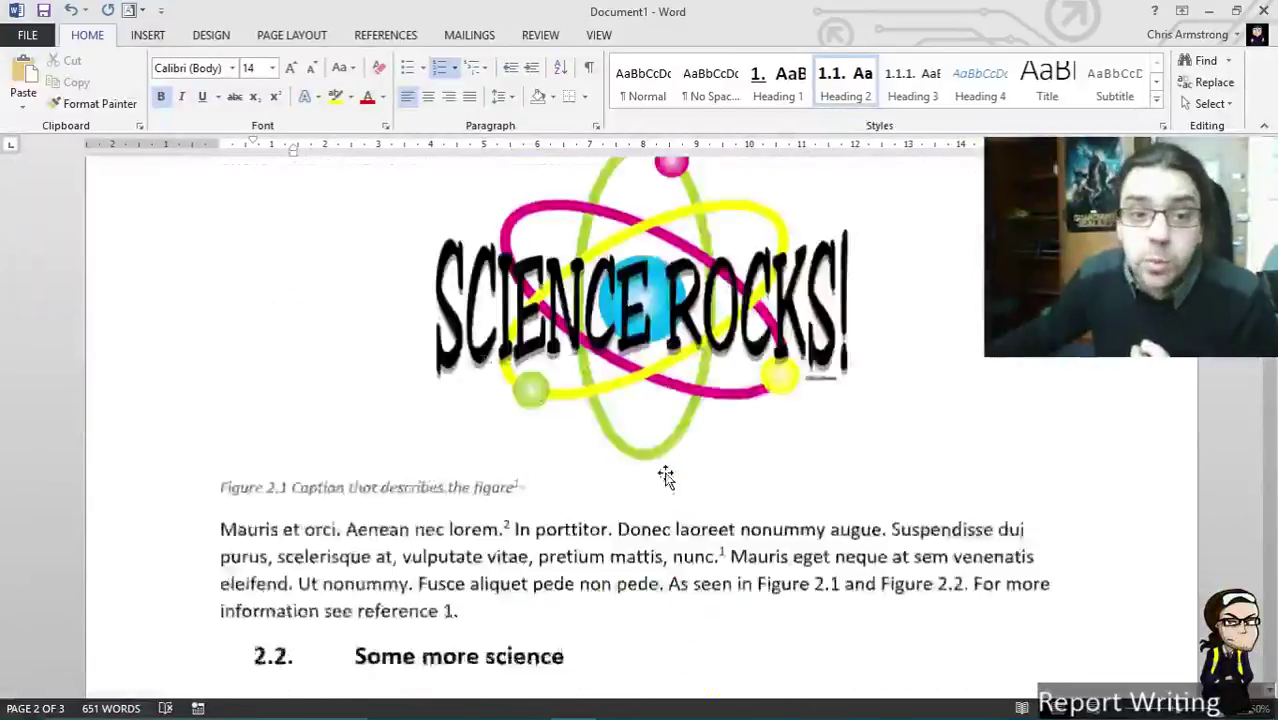
pyautogui.click(535, 298)
pyautogui.press('Return')
pyautogui.click(912, 80)
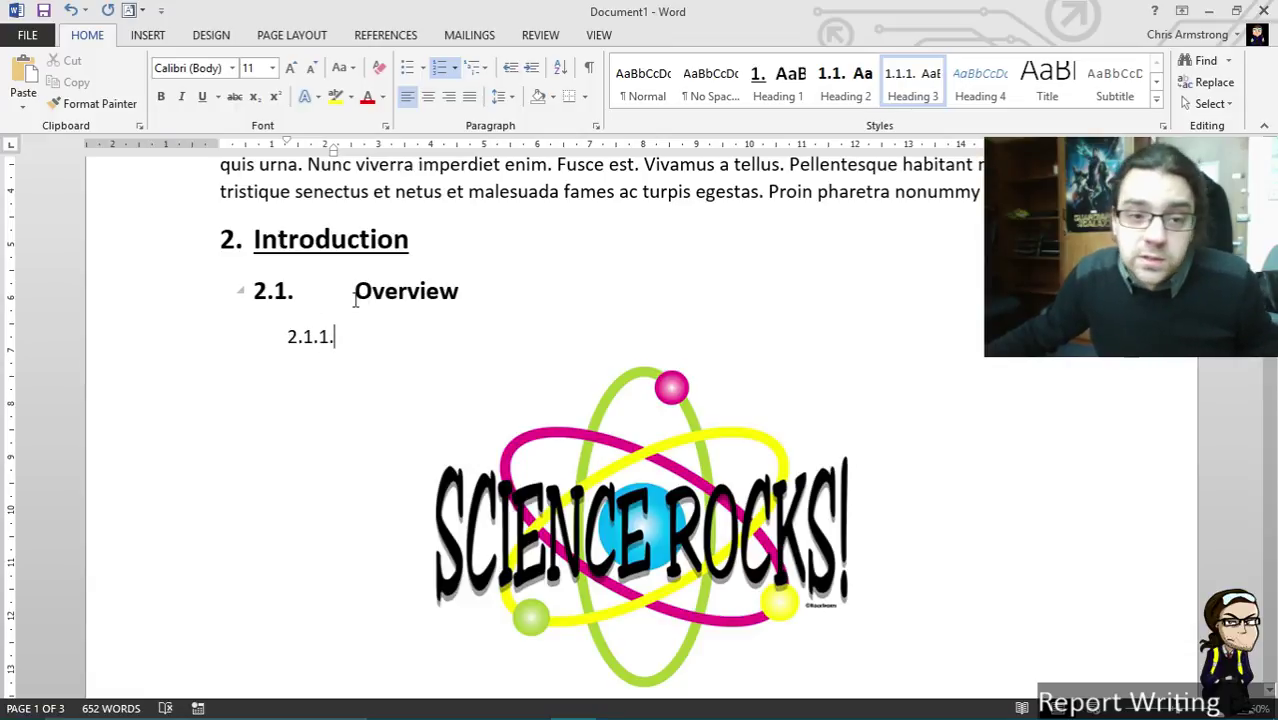
pyautogui.scroll(-15, 355, 300)
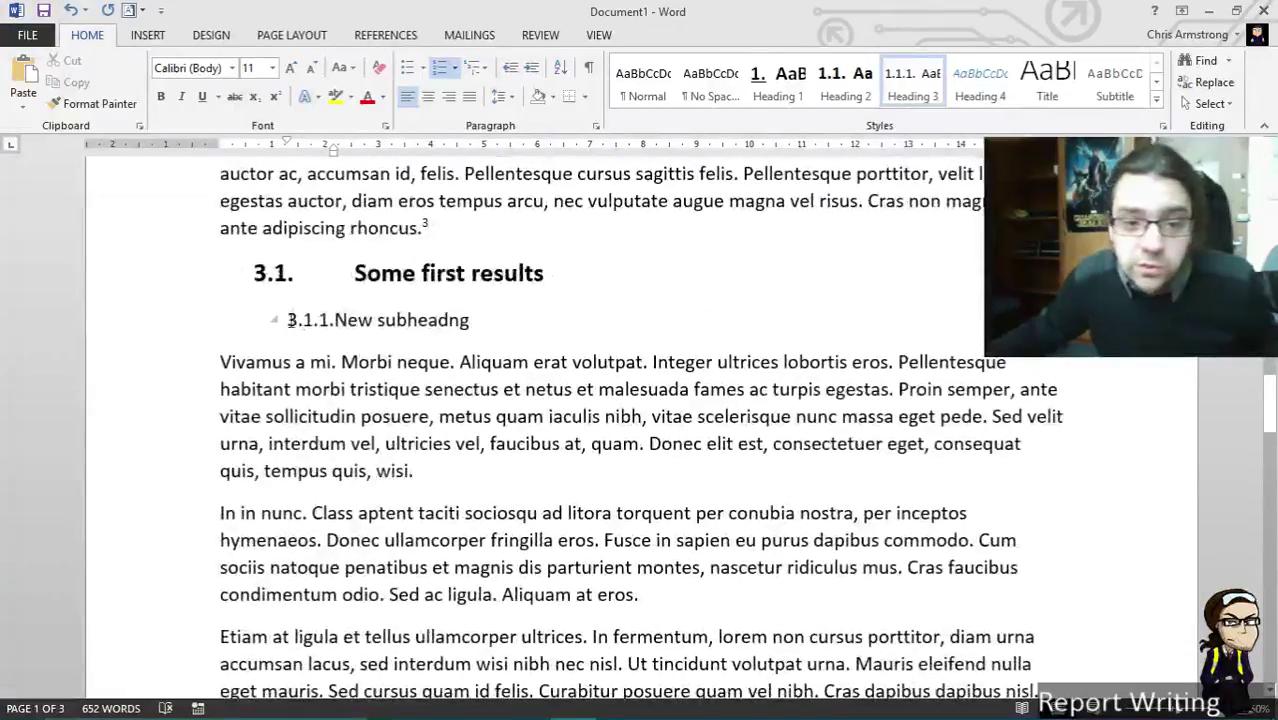
pyautogui.click(288, 320)
pyautogui.click(347, 320)
pyautogui.click(592, 270)
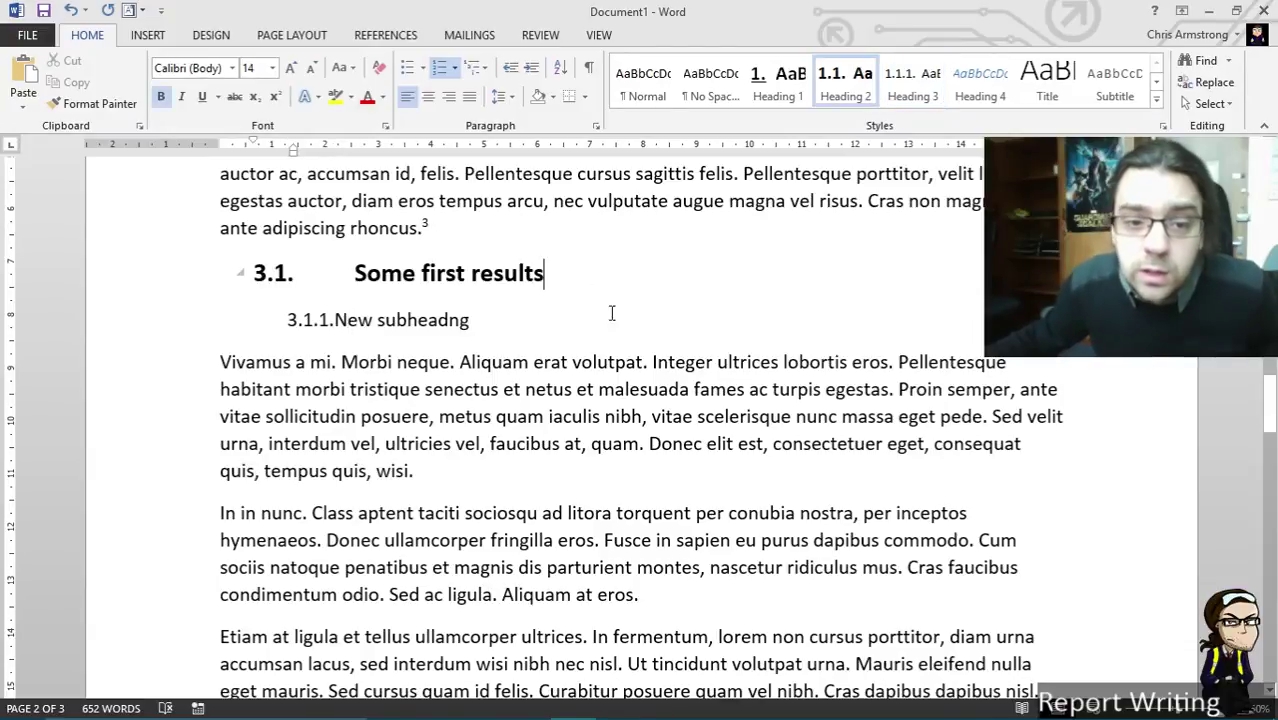
# Step: Add a Heading 2 subheading "Heading" after the paragraph ending "Vestibulum quis dolor a felis congue vehicula."
pyautogui.scroll(-8, 612, 314)
pyautogui.click(695, 272)
pyautogui.press('Return')
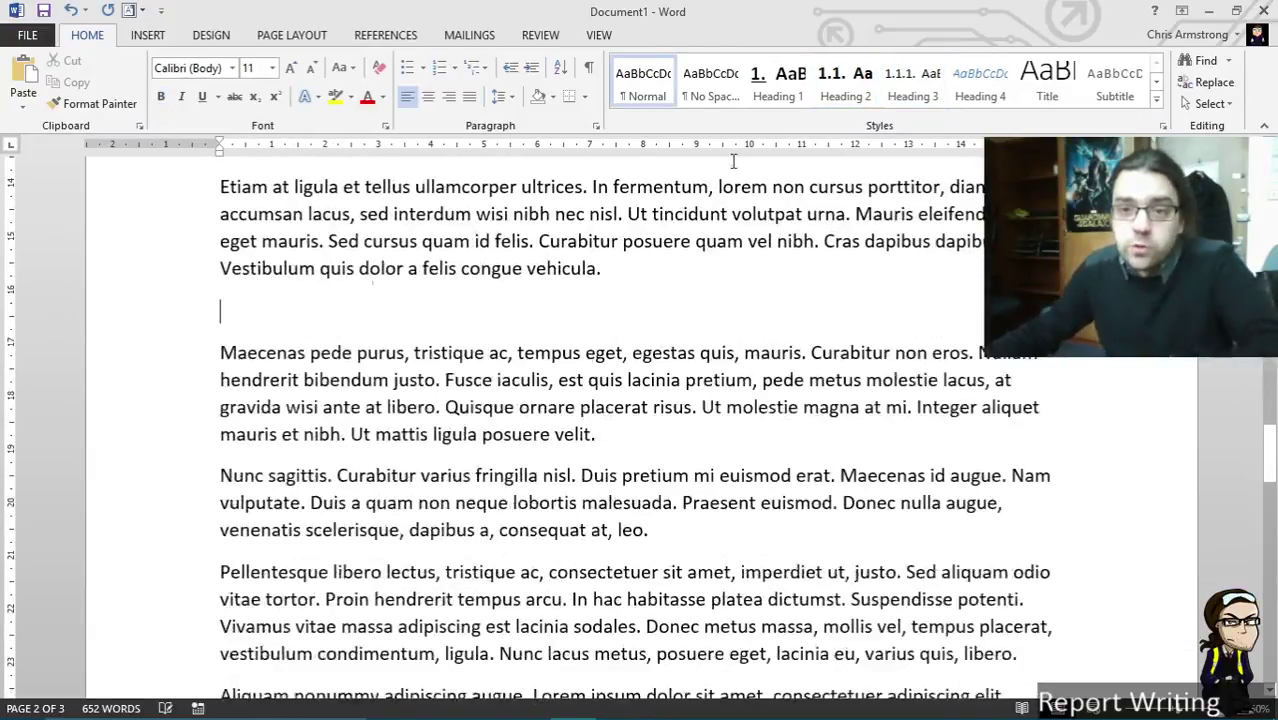
pyautogui.click(845, 85)
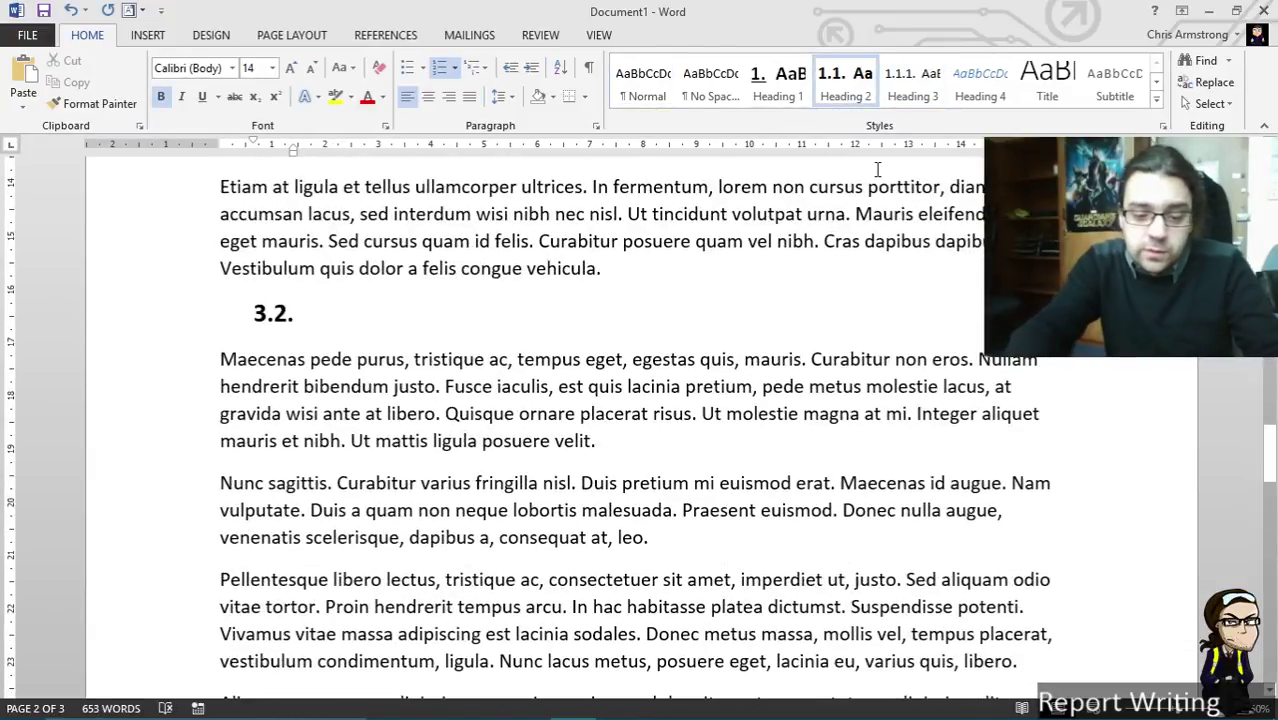
pyautogui.write('Heading')
# Step: Add a Heading 3 subheading "Subheader" directly beneath the "Heading" subheading in the Results and Discussion section
pyautogui.press('Return')
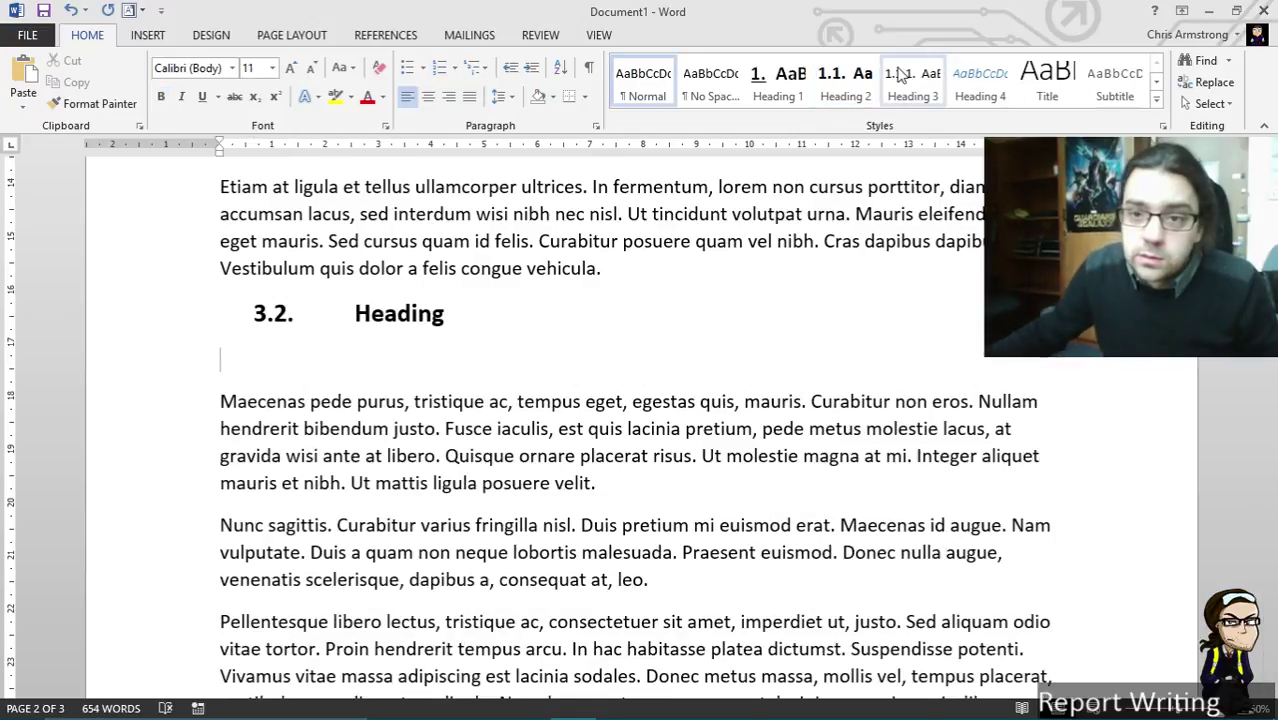
pyautogui.click(910, 85)
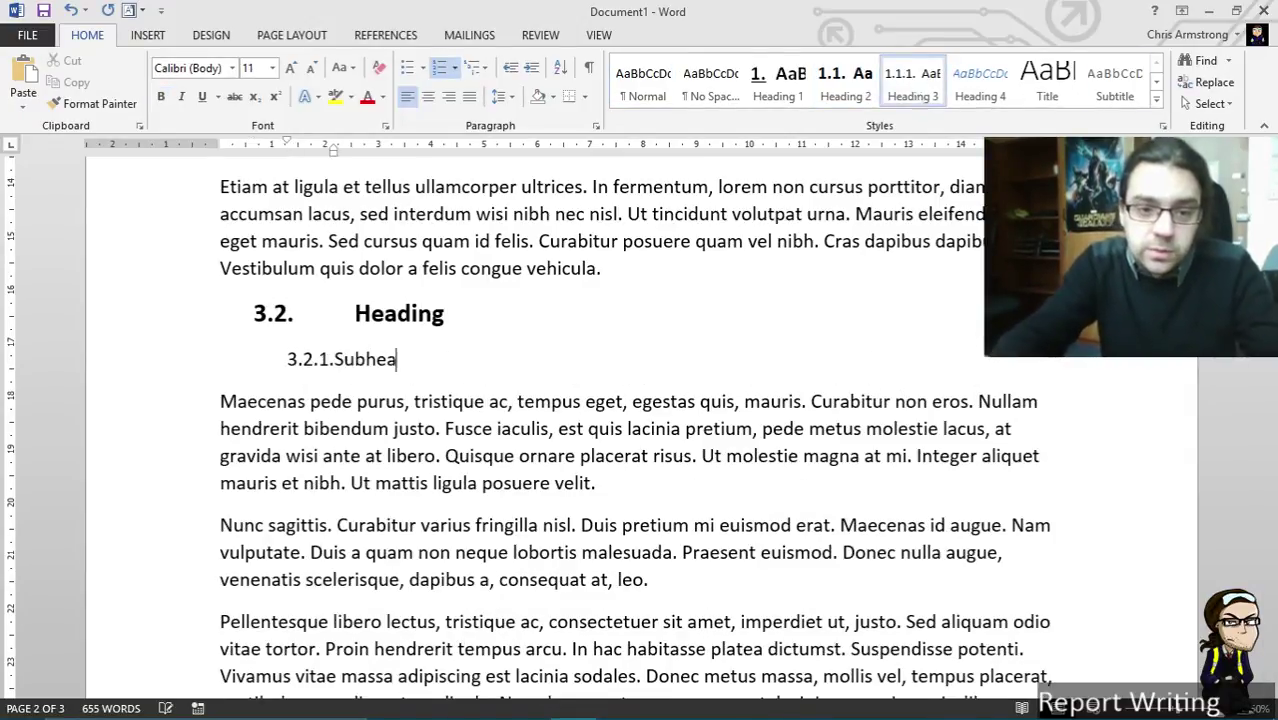
pyautogui.click(265, 316)
pyautogui.click(332, 359)
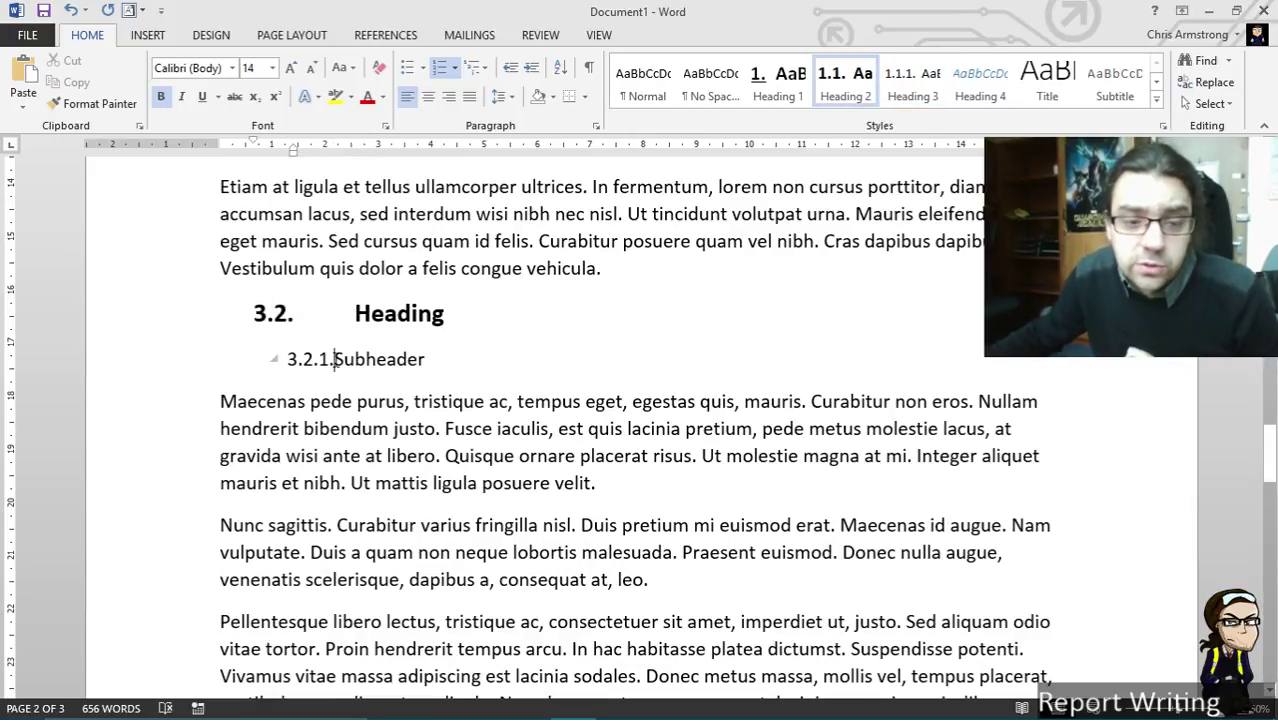
# Step: Add another Heading 3 subheading "Subheader" after the paragraph ending "Ut mattis ligula posuere velit."
pyautogui.click(637, 474)
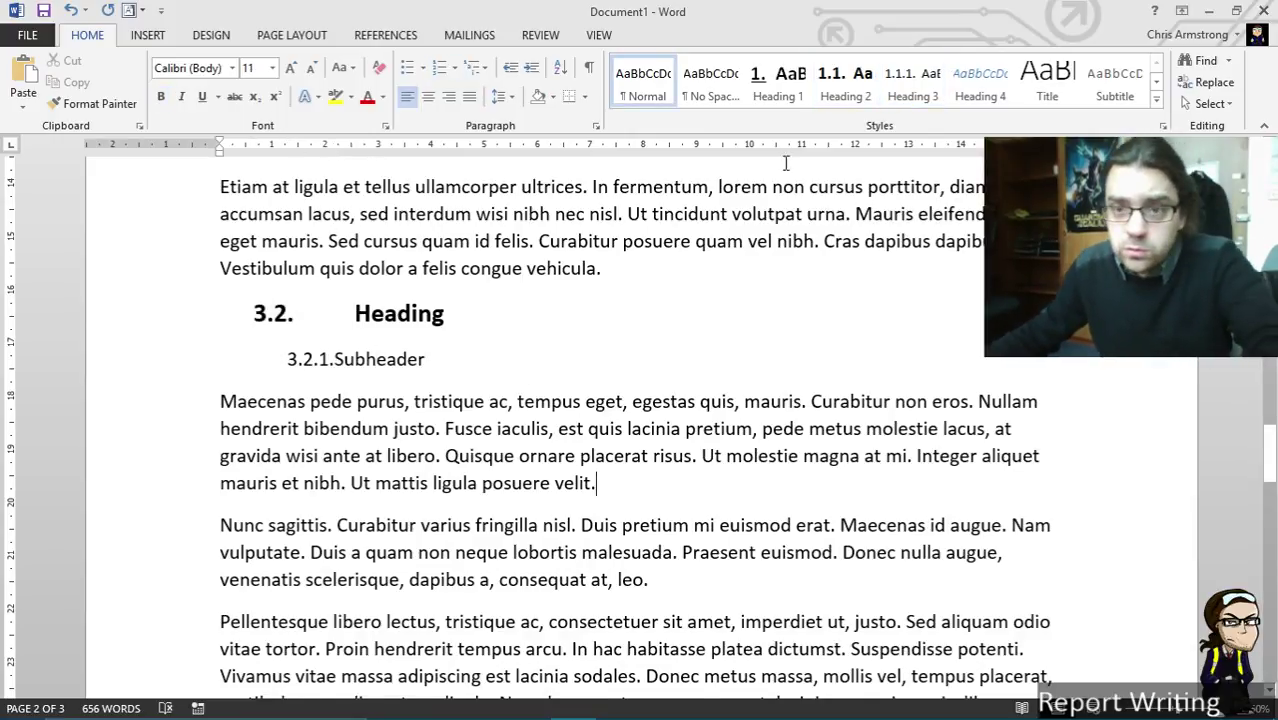
pyautogui.press('Return')
pyautogui.click(912, 80)
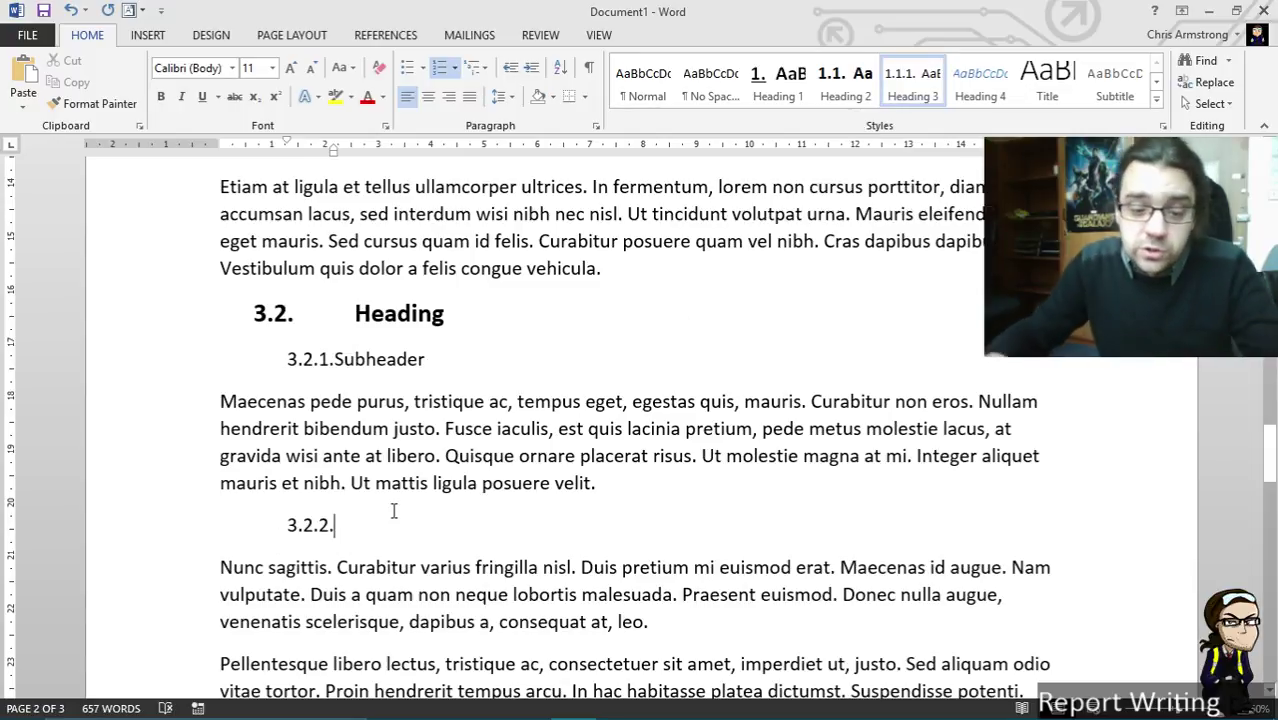
pyautogui.write('Subheader')
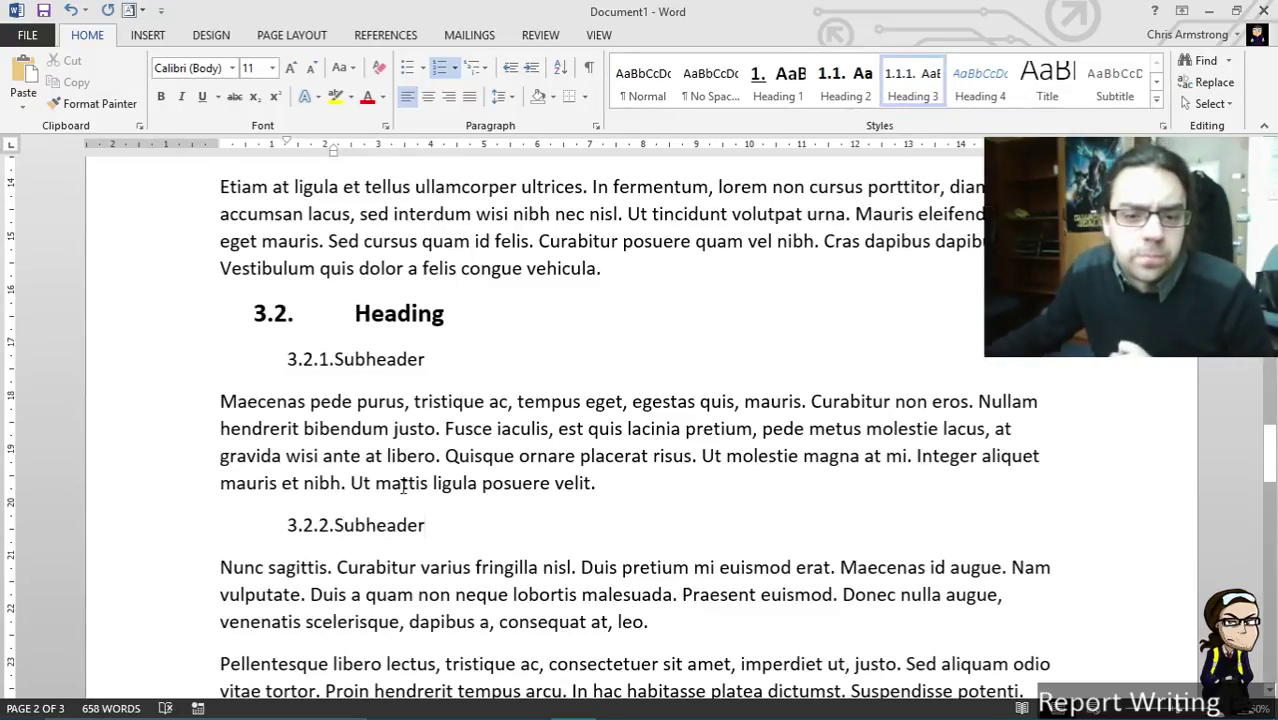
# Step: Examine the numbering of the headings, subheadings and figure captions across the whole report with two pages shown side by side
pyautogui.scroll(6, 628, 502)
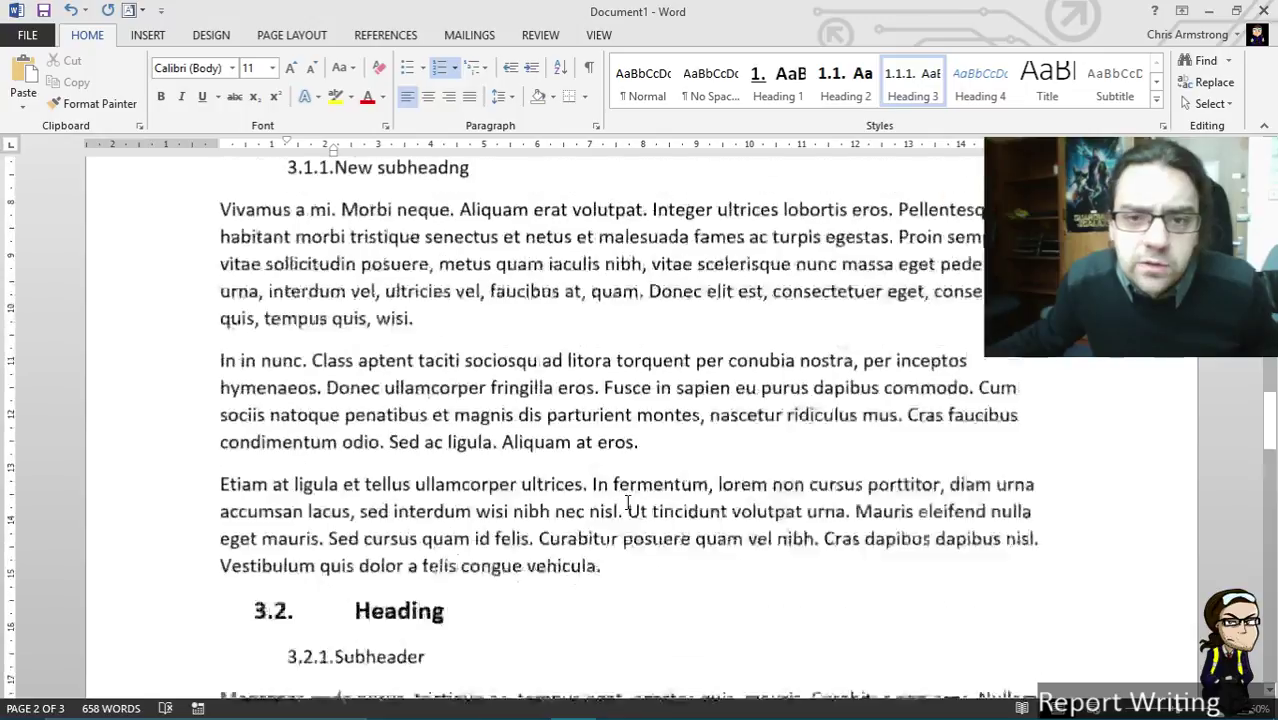
pyautogui.click(1121, 710)
pyautogui.click(1121, 710)
pyautogui.click(1121, 710)
pyautogui.click(1121, 710)
pyautogui.click(1121, 710)
pyautogui.click(1121, 710)
pyautogui.click(1121, 710)
pyautogui.click(1121, 710)
pyautogui.click(1121, 710)
pyautogui.click(1121, 710)
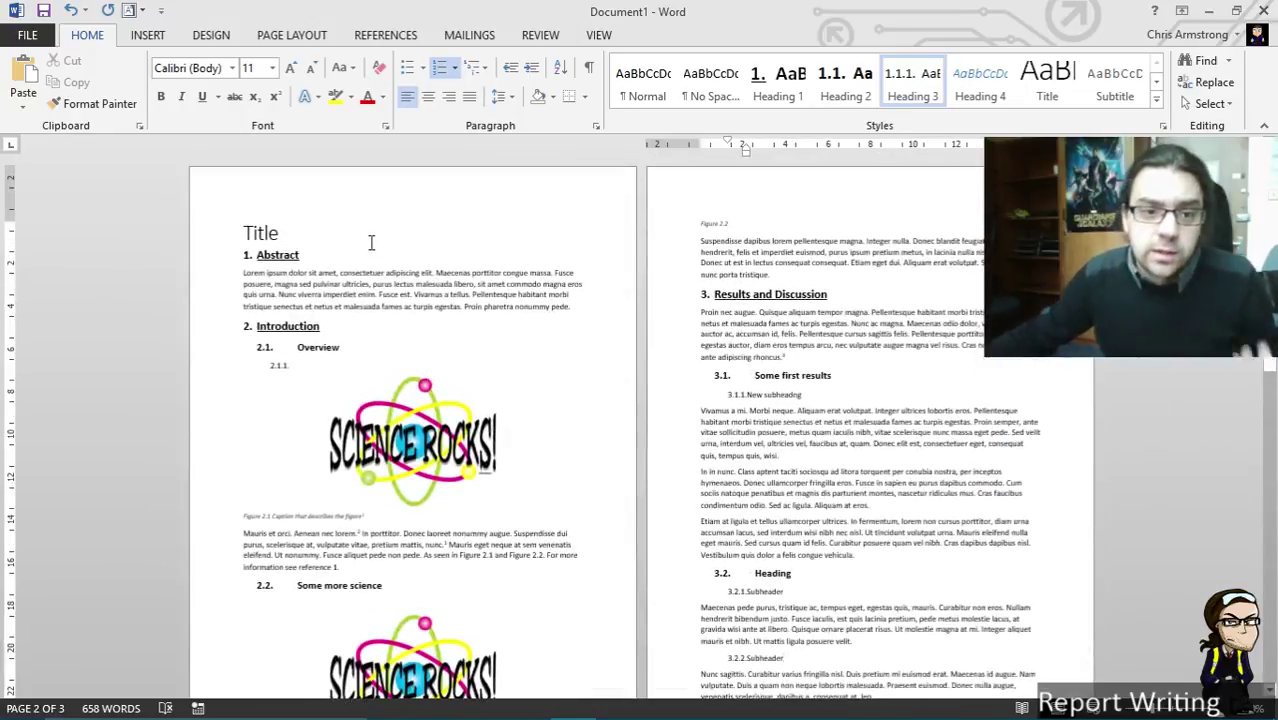
pyautogui.click(364, 253)
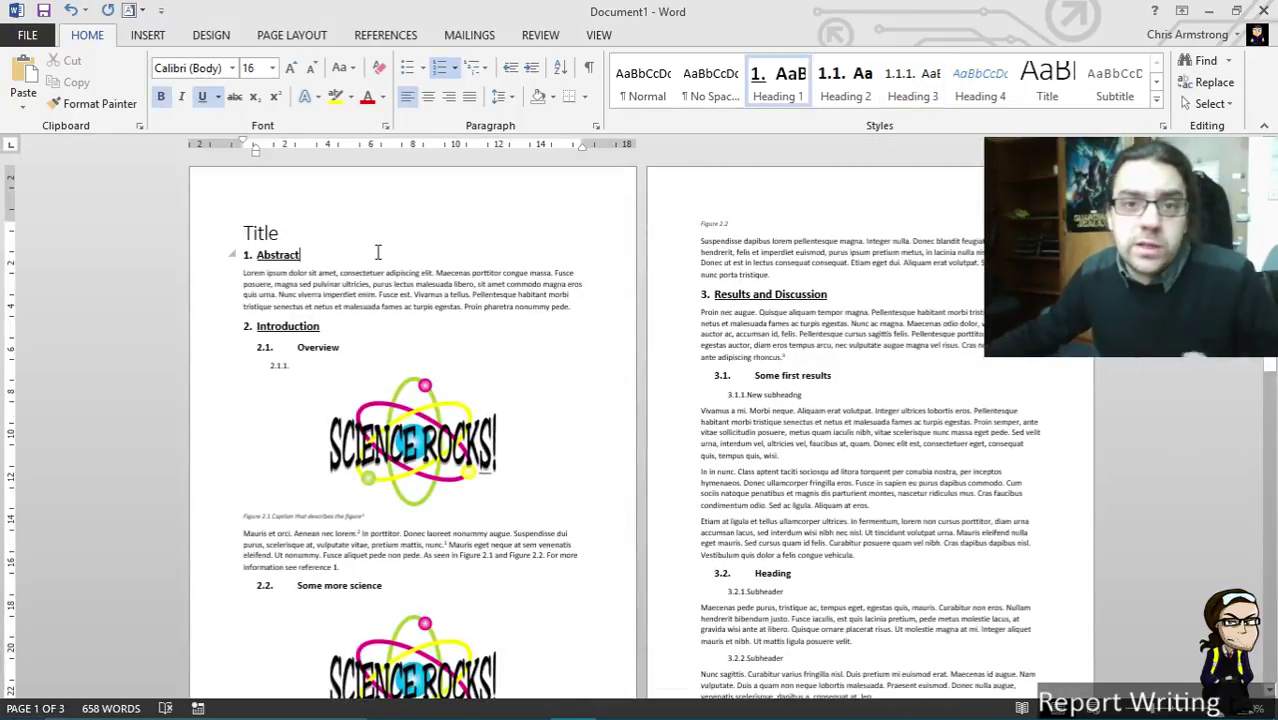
pyautogui.scroll(-1, 241, 240)
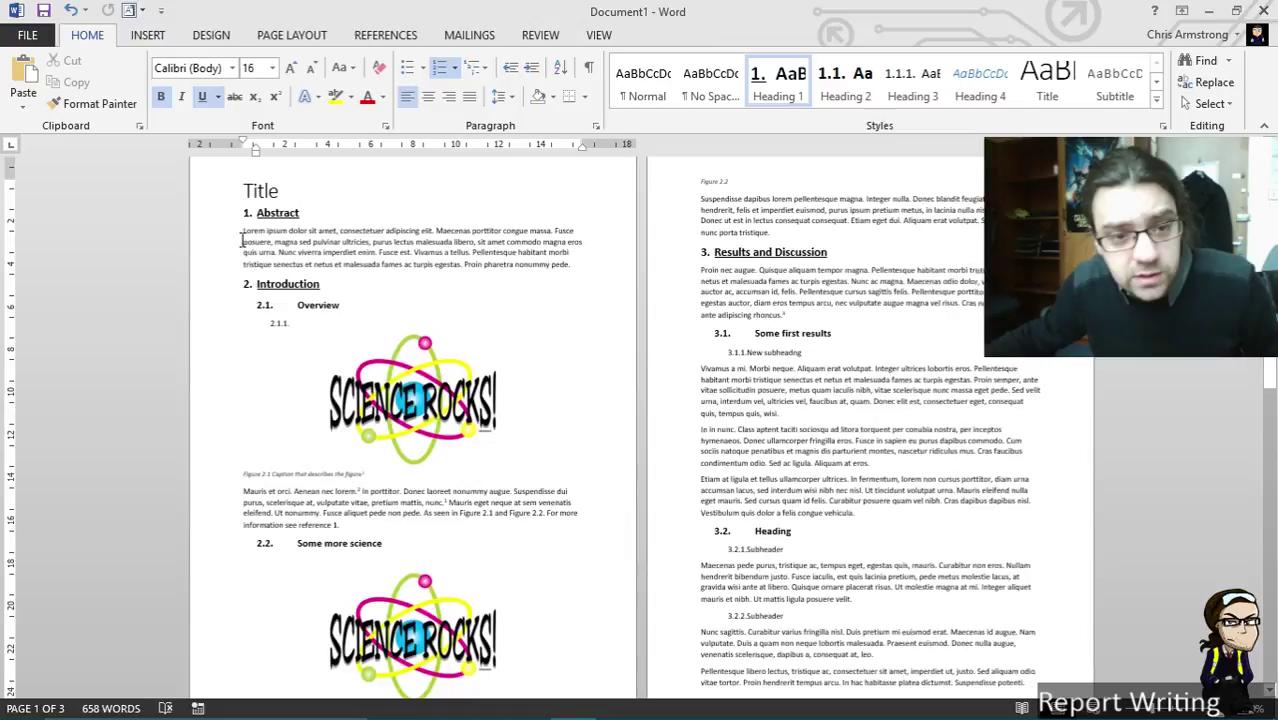
pyautogui.click(301, 322)
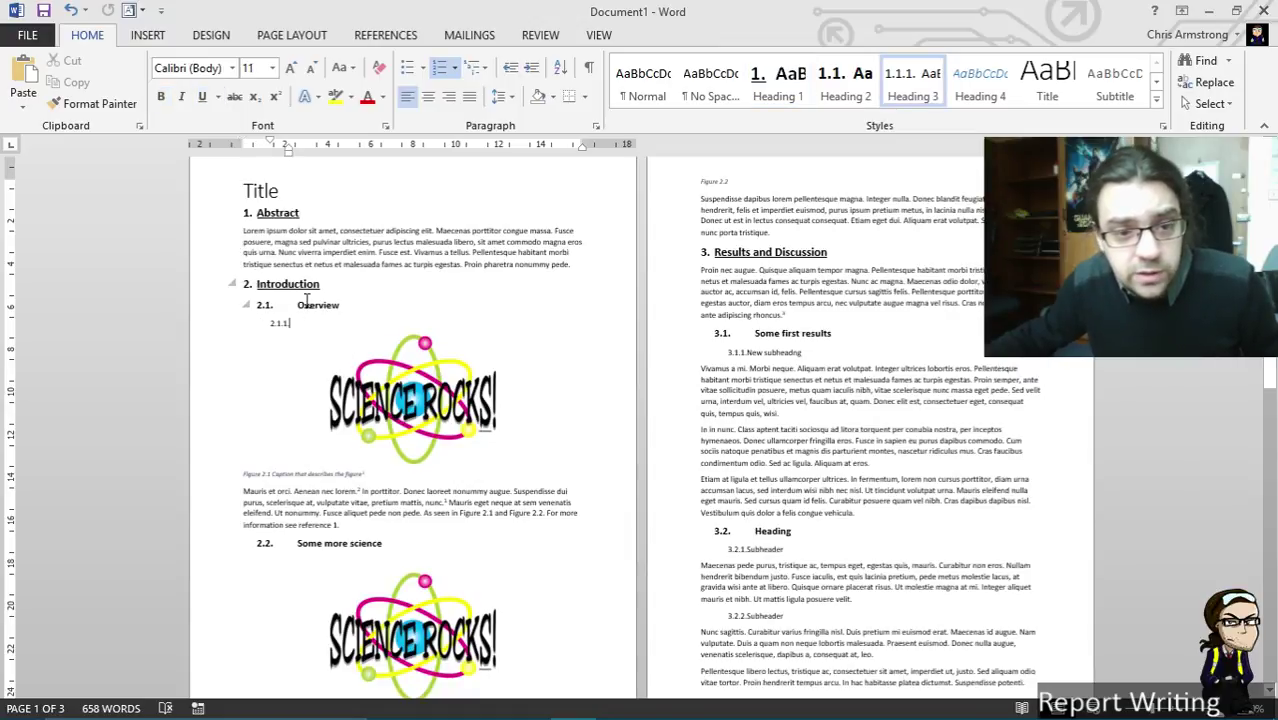
pyautogui.scroll(-1, 910, 214)
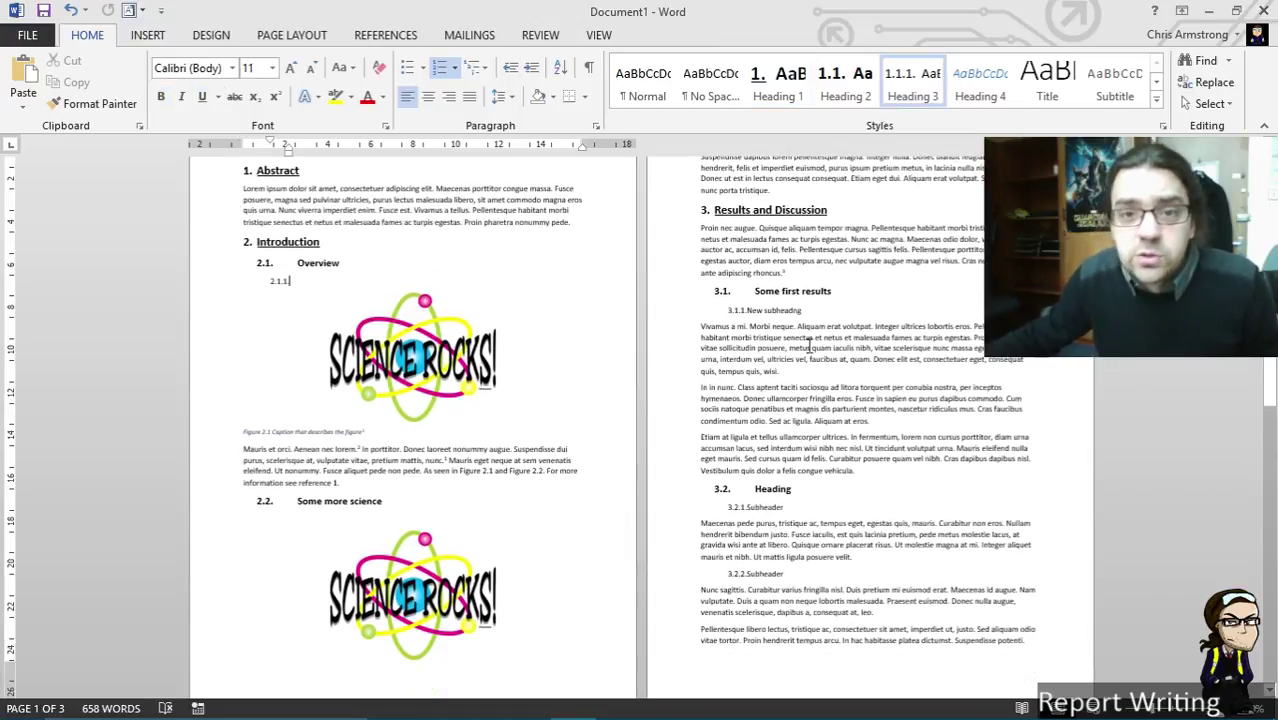
pyautogui.click(815, 349)
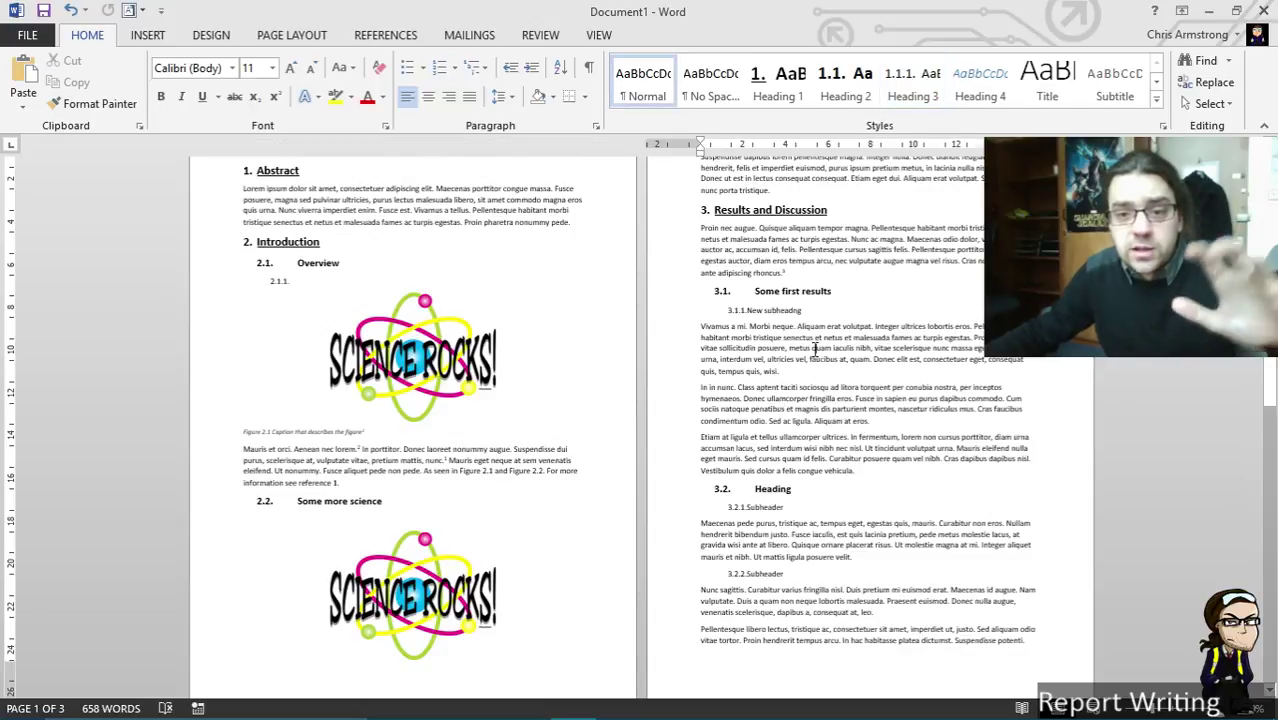
pyautogui.scroll(-10, 926, 399)
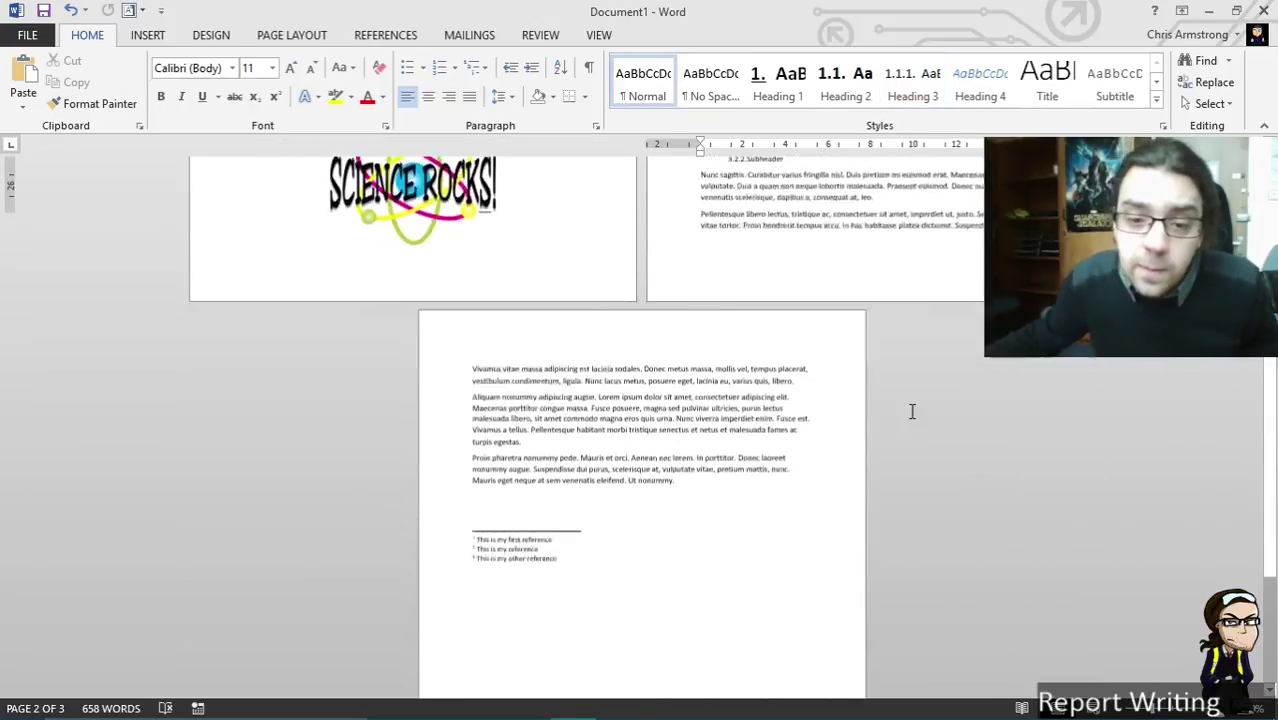
pyautogui.scroll(12, 760, 395)
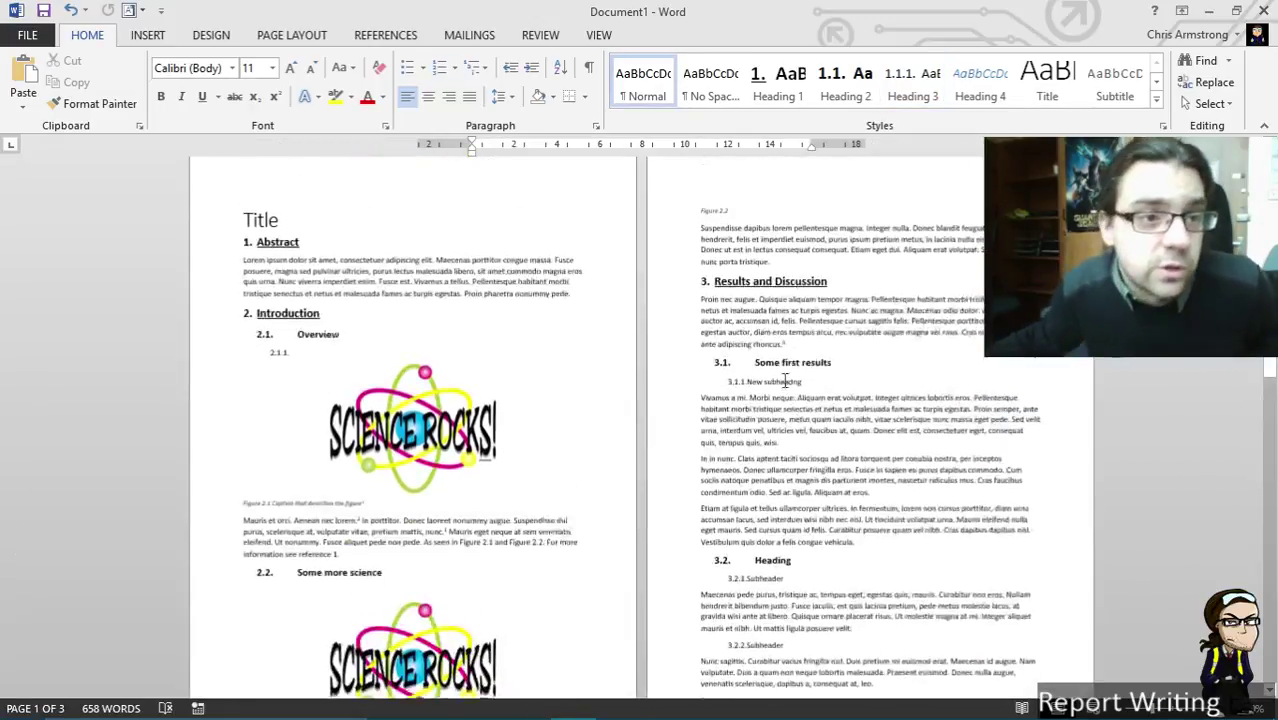